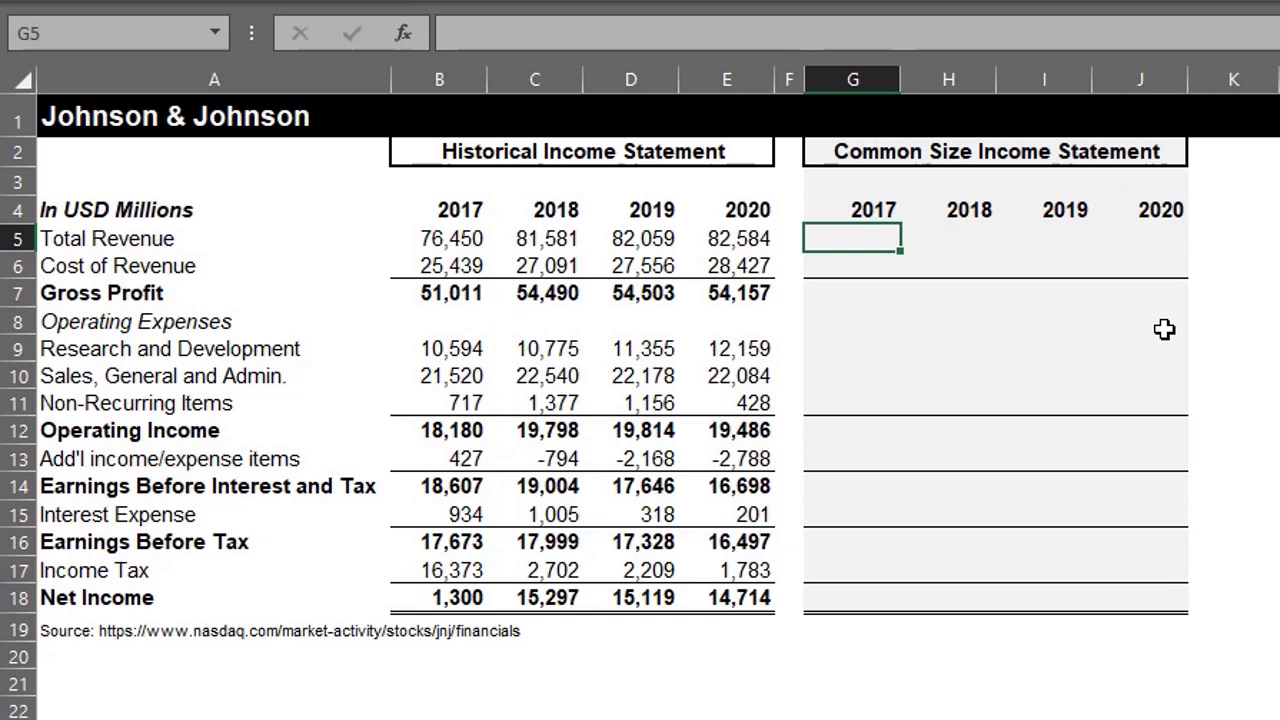
# - Enter =B5/B$5 in G5 so 2017 Total Revenue shows as 100%
pyautogui.write('=')
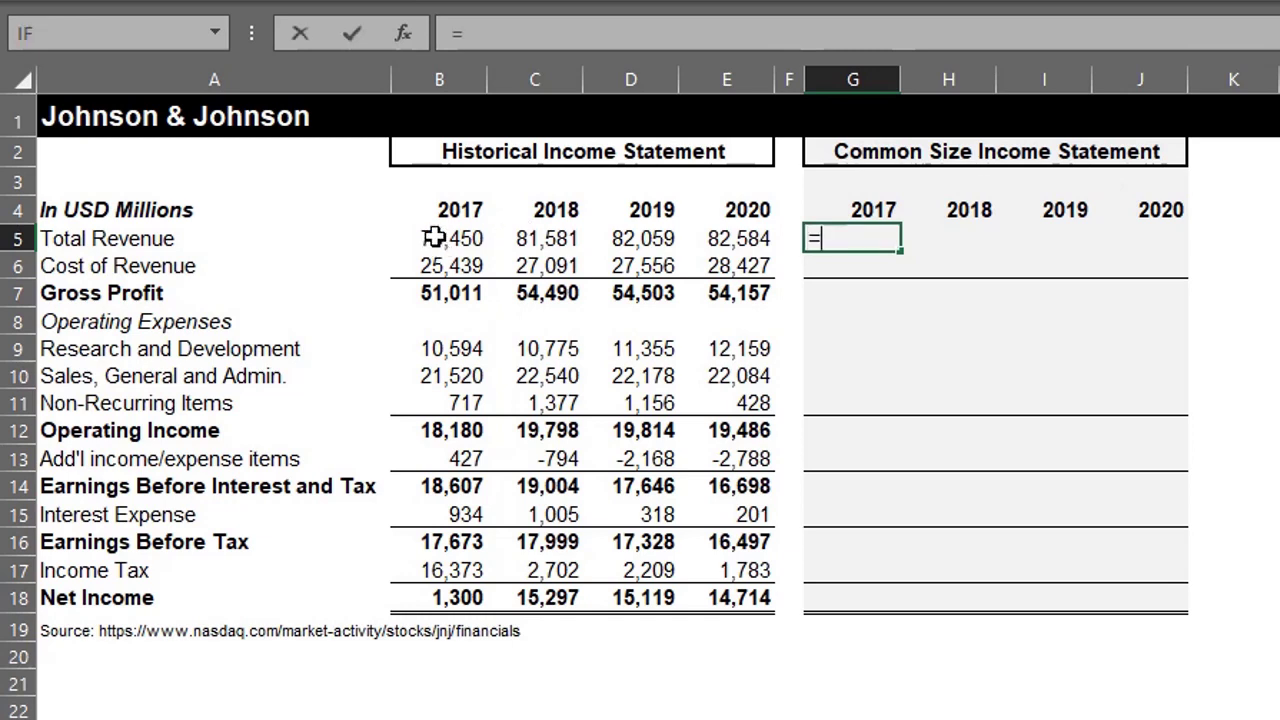
pyautogui.click(433, 237)
pyautogui.write('/')
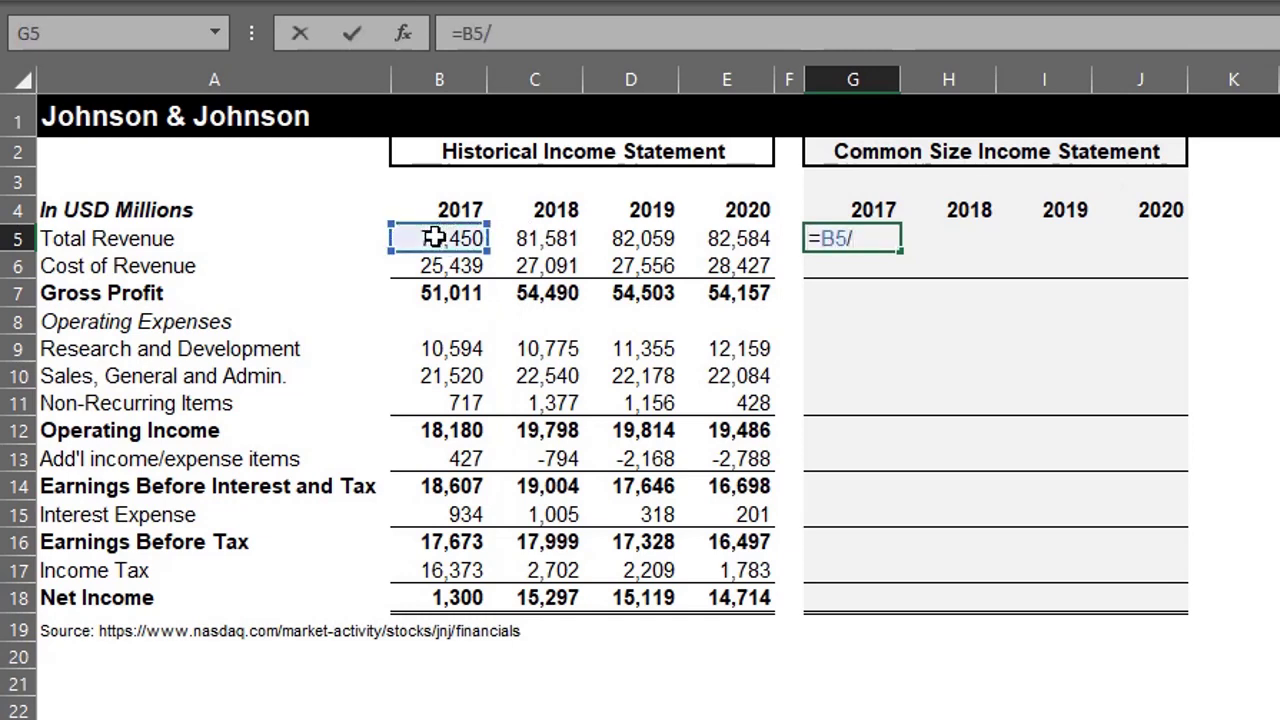
pyautogui.click(433, 237)
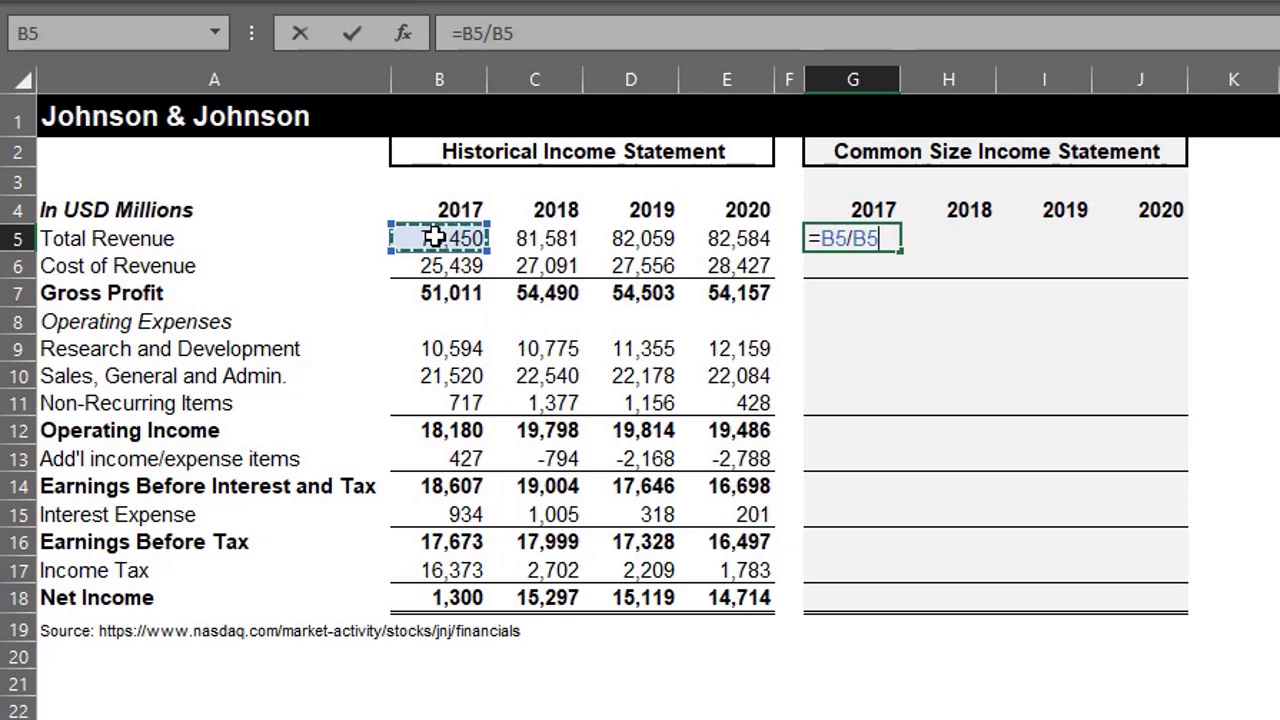
pyautogui.press('F4')
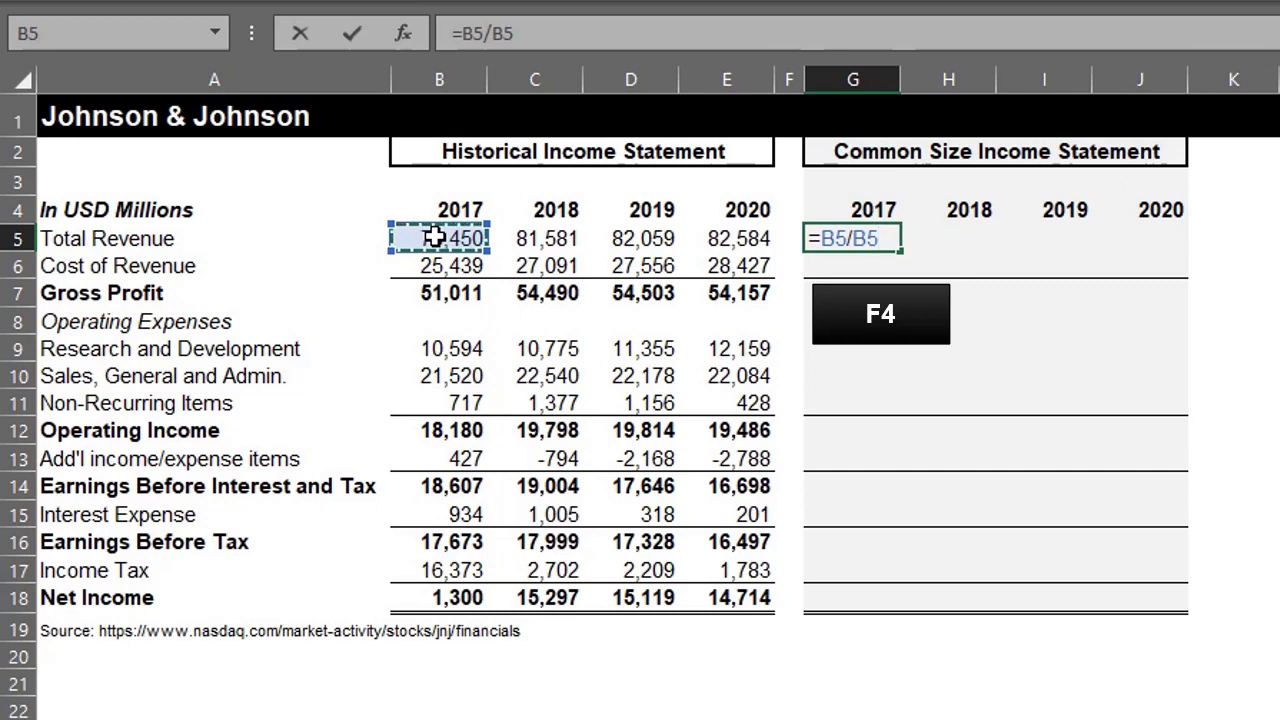
pyautogui.press('F4')
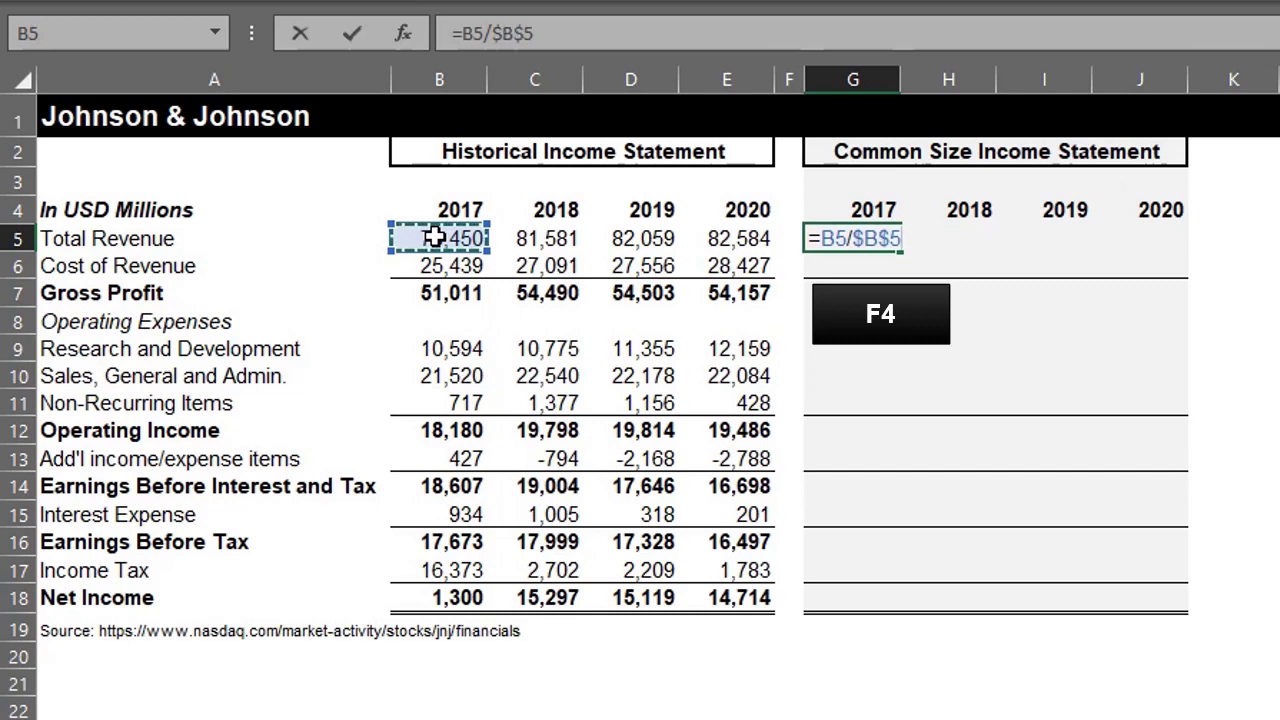
pyautogui.press('F4')
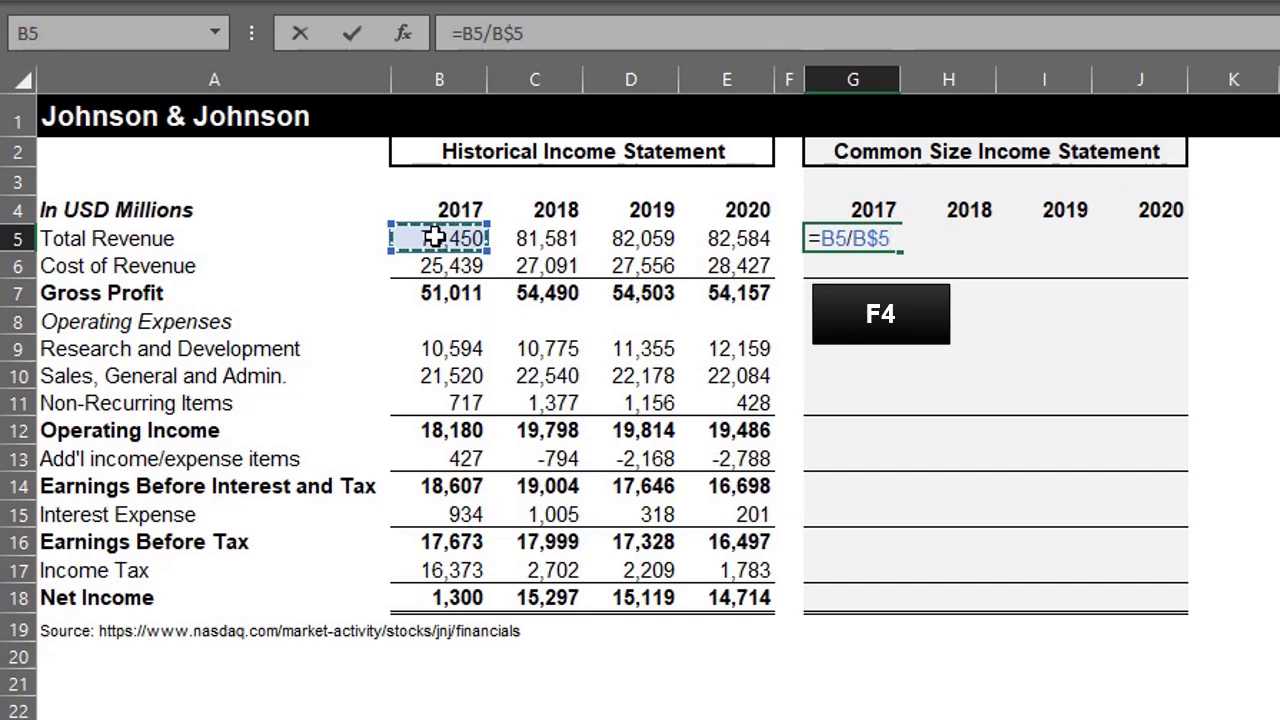
pyautogui.press('Return')
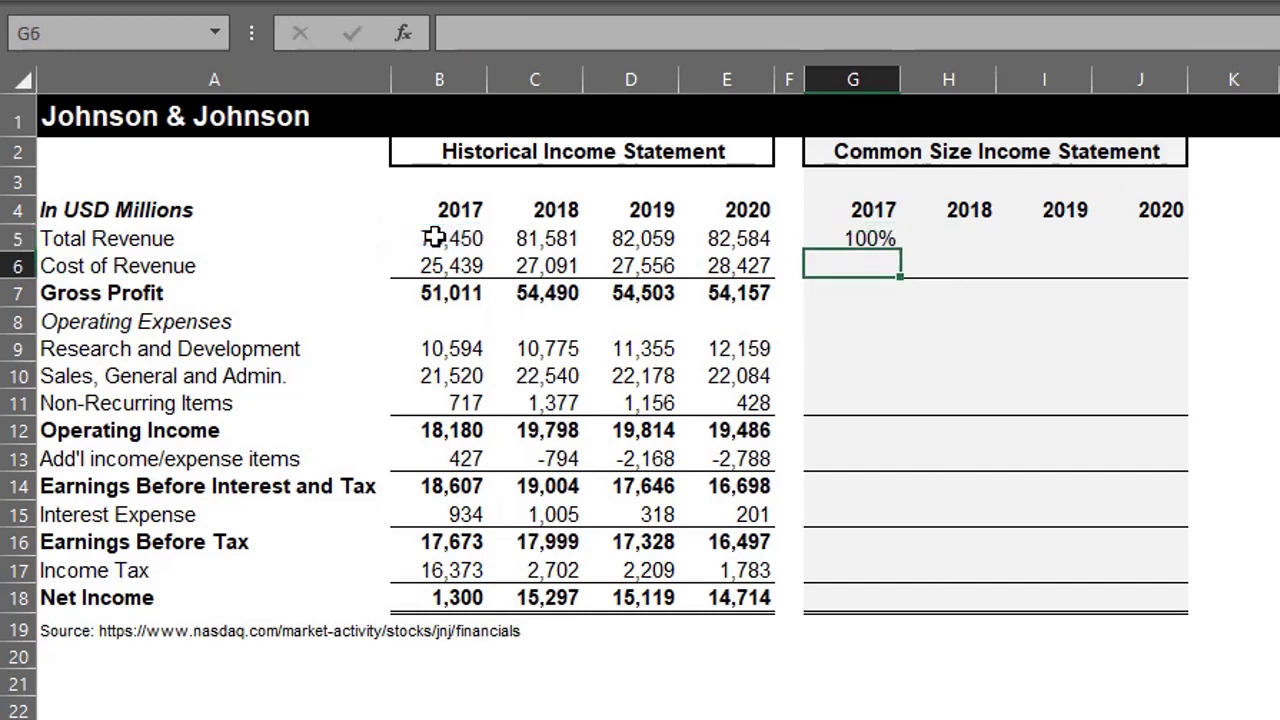
# - Paste the G5 formula into G5:J18 as formulas only using Paste Special
pyautogui.click(840, 237)
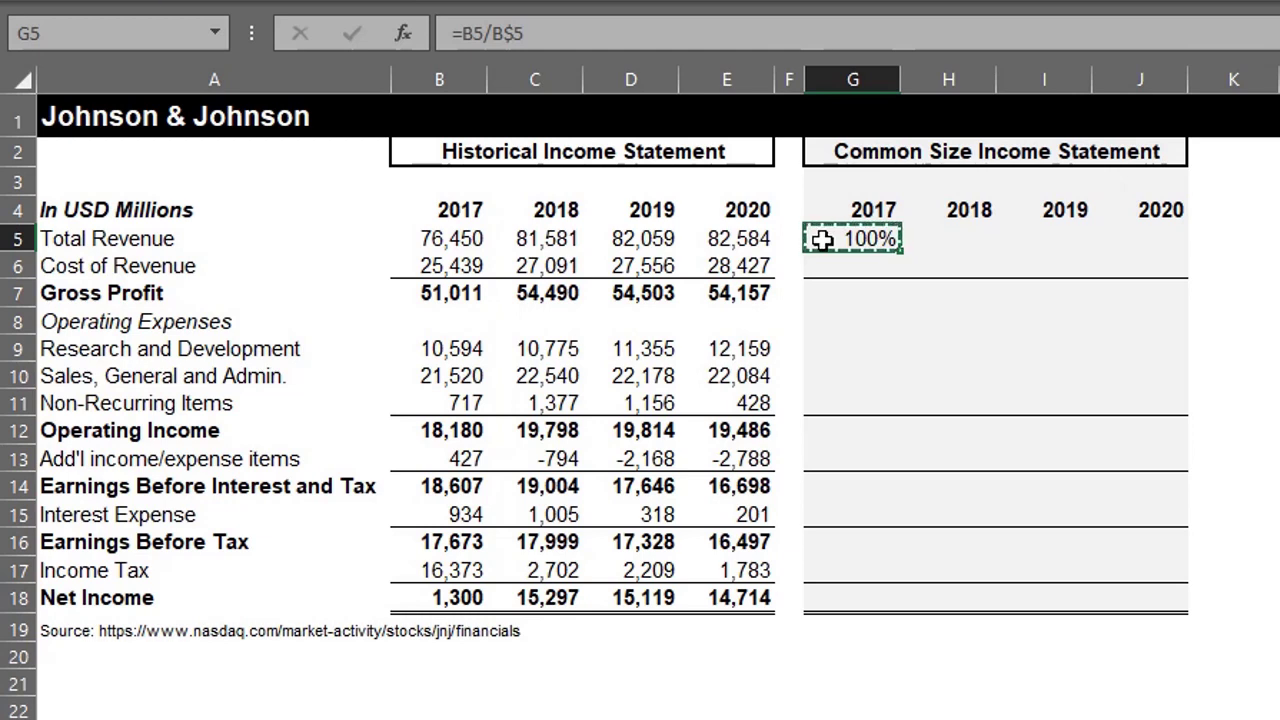
pyautogui.hotkey('shift', 'Down')
pyautogui.hotkey('shift', 'Down')
pyautogui.hotkey('shift', 'Down')
pyautogui.hotkey('shift', 'Down')
pyautogui.hotkey('shift', 'Down')
pyautogui.hotkey('shift', 'Down')
pyautogui.hotkey('shift', 'Down')
pyautogui.hotkey('shift', 'Down')
pyautogui.hotkey('shift', 'Down')
pyautogui.hotkey('shift', 'Down')
pyautogui.hotkey('shift', 'Down')
pyautogui.hotkey('shift', 'Down')
pyautogui.hotkey('shift', 'Down')
pyautogui.hotkey('shift', 'Right')
pyautogui.hotkey('shift', 'Right')
pyautogui.hotkey('shift', 'Right')
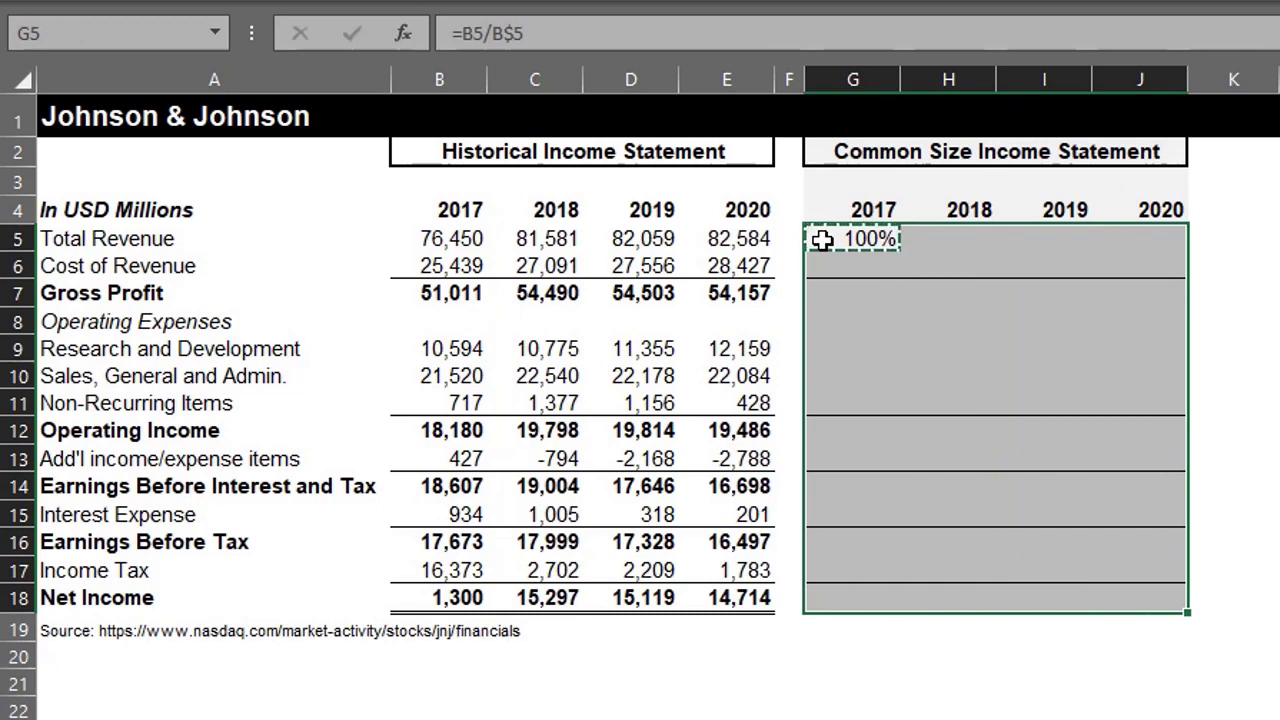
pyautogui.hotkey('alt', 'e')
pyautogui.press('s')
pyautogui.press('f')
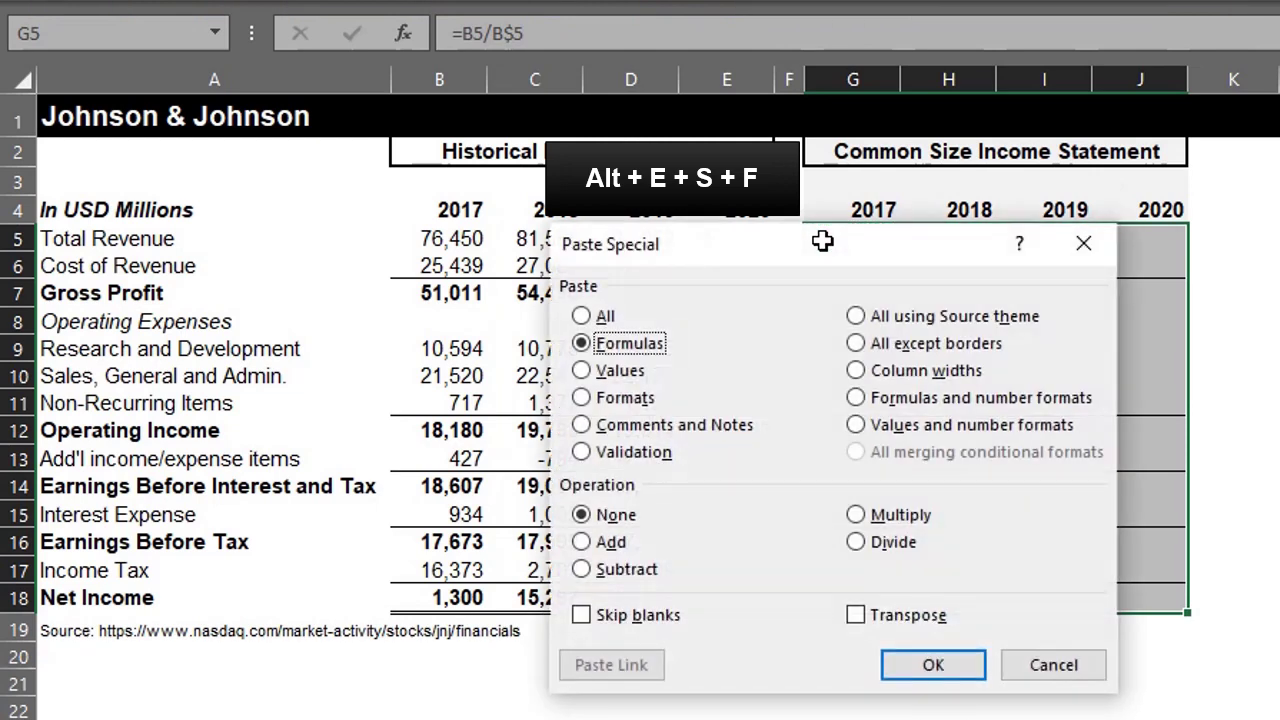
pyautogui.click(905, 665)
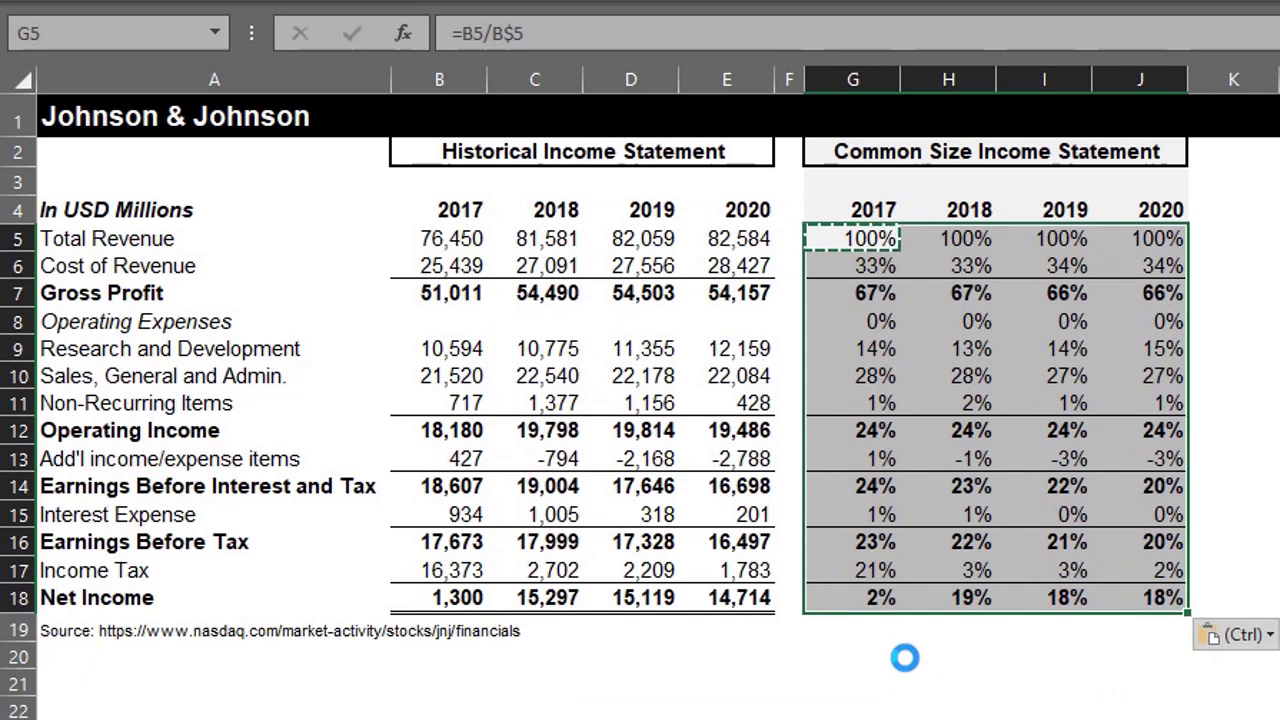
# - Clear the 0% values from the Operating Expenses row, G8:J8
pyautogui.moveTo(873, 322); pyautogui.dragTo(1114, 319)
pyautogui.press('Delete')
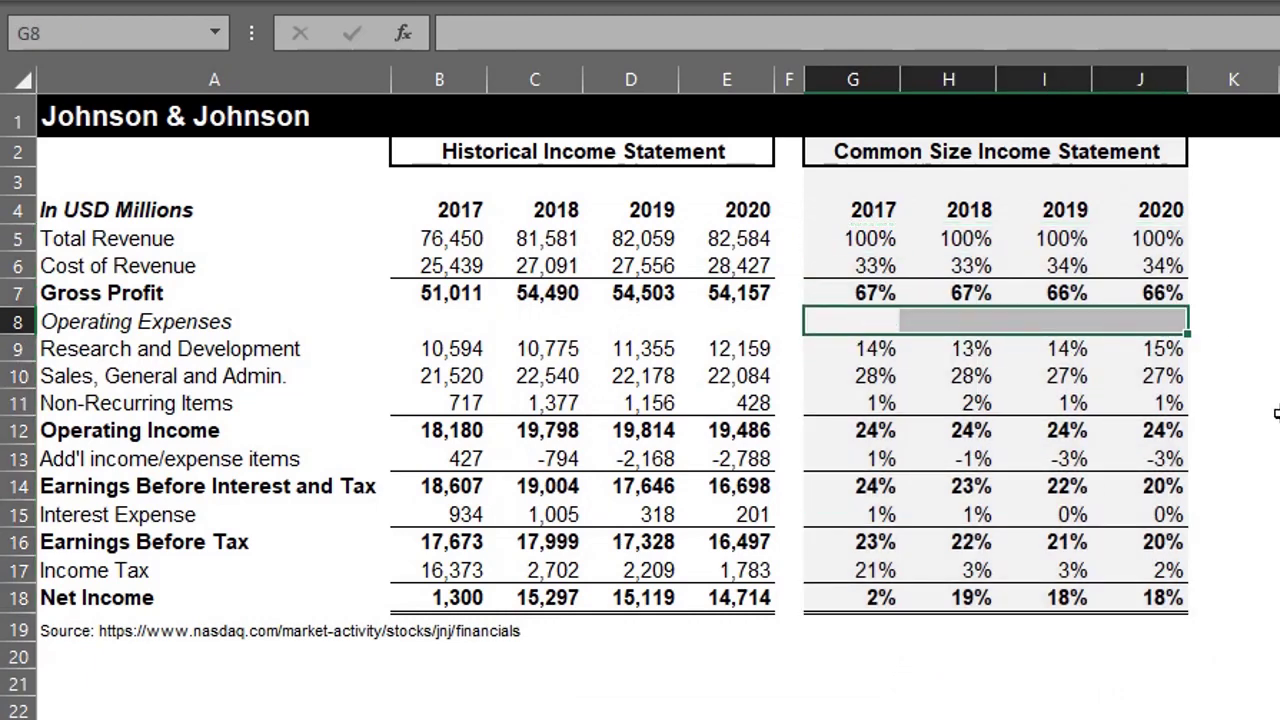
pyautogui.click(1160, 630)
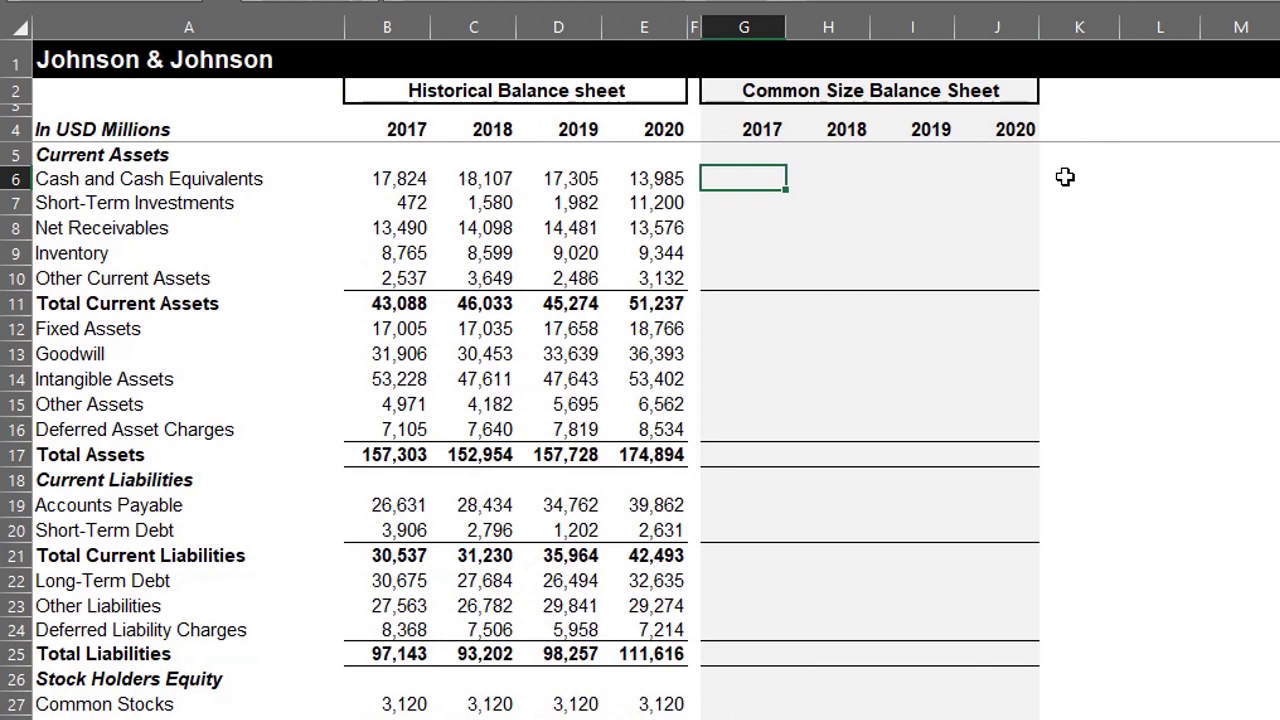
# - Enter =B6/B$17 in G6 to divide 2017 Cash by row-locked Total Assets
pyautogui.write('=')
pyautogui.click(416, 180)
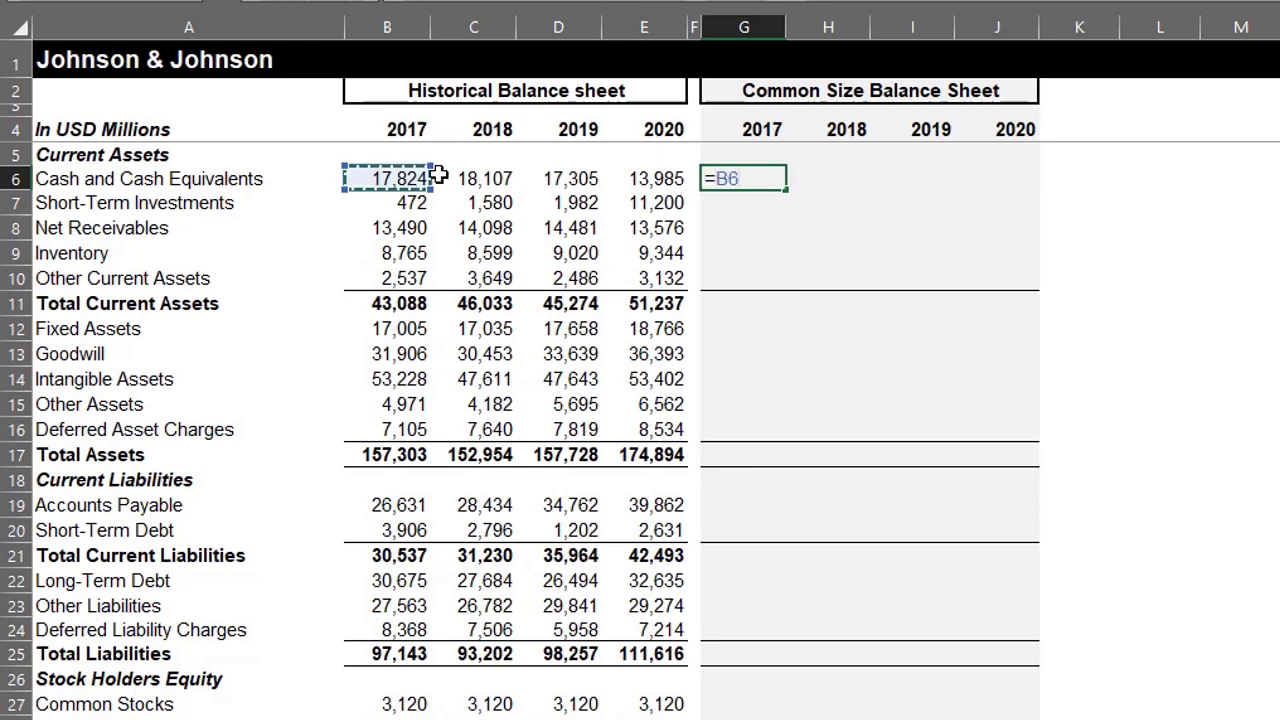
pyautogui.write('/')
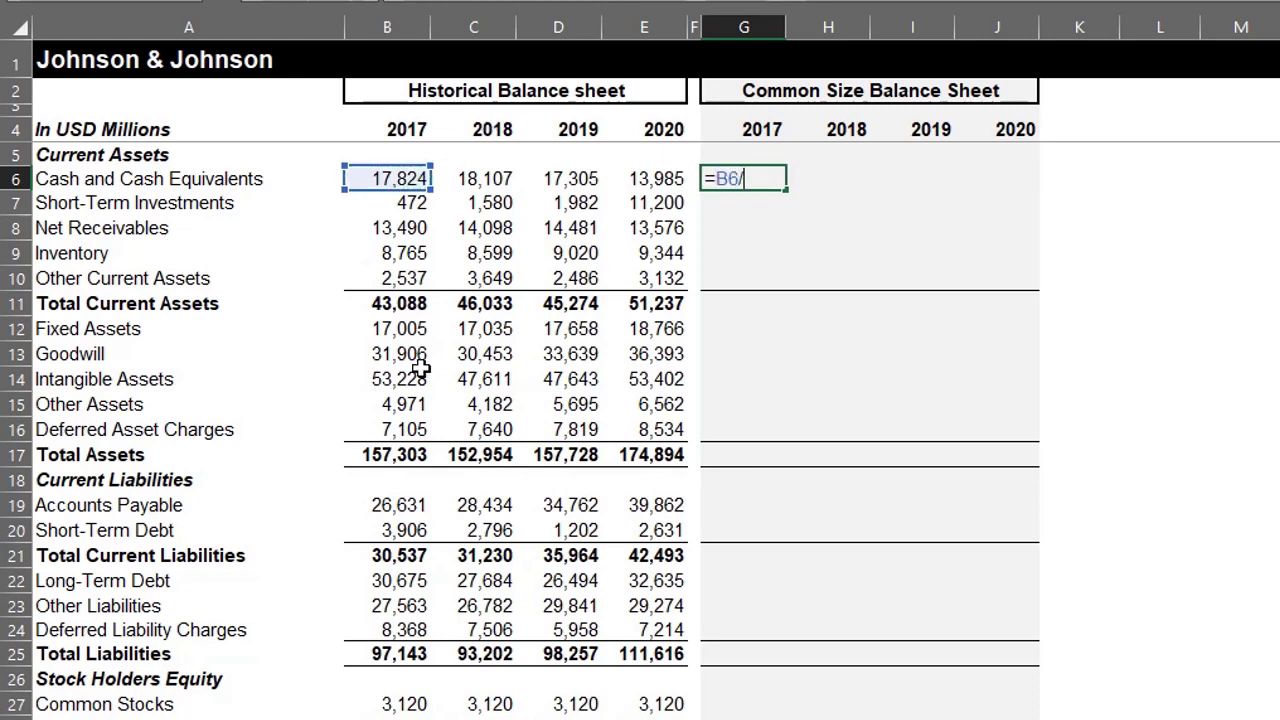
pyautogui.click(396, 453)
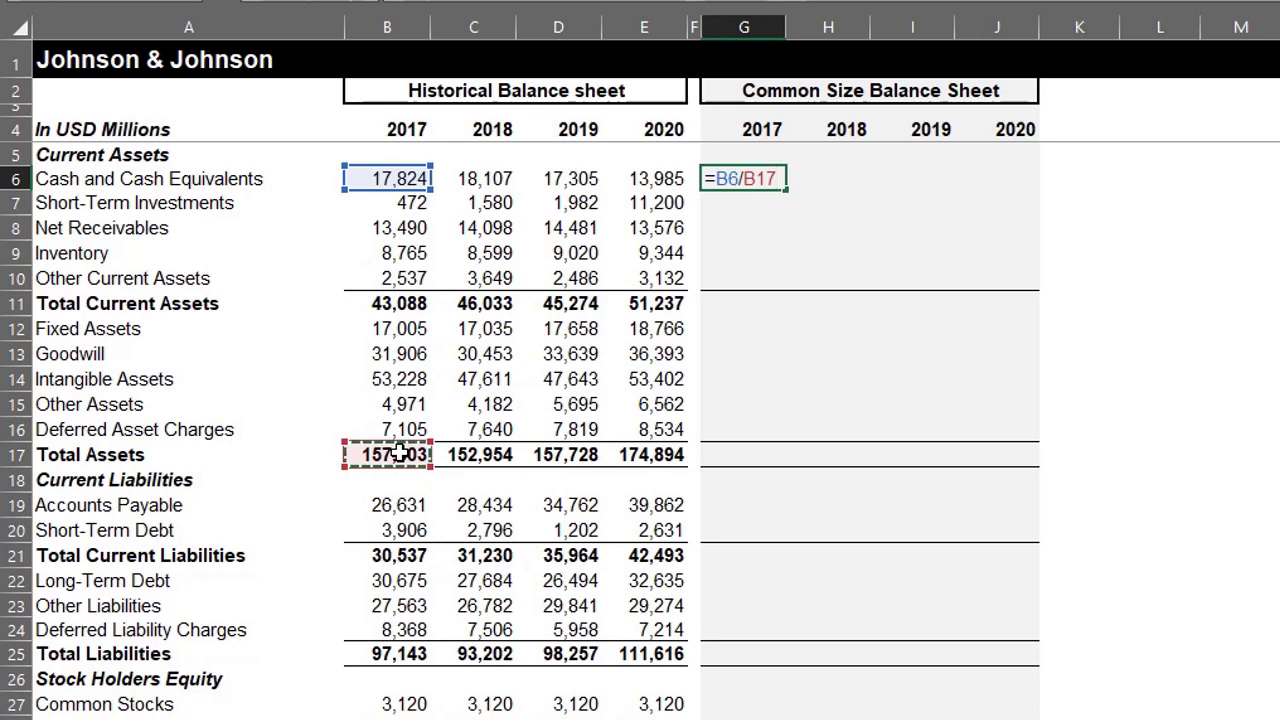
pyautogui.press('F4')
pyautogui.press('F4')
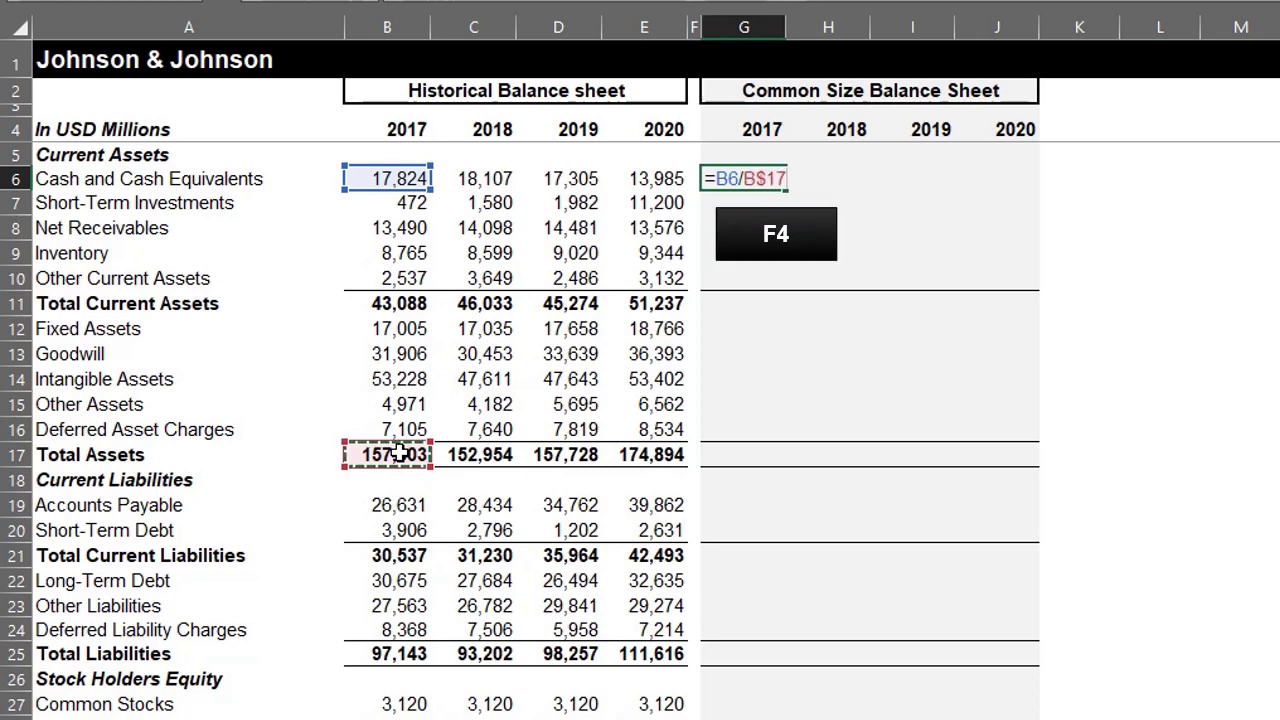
pyautogui.press('Return')
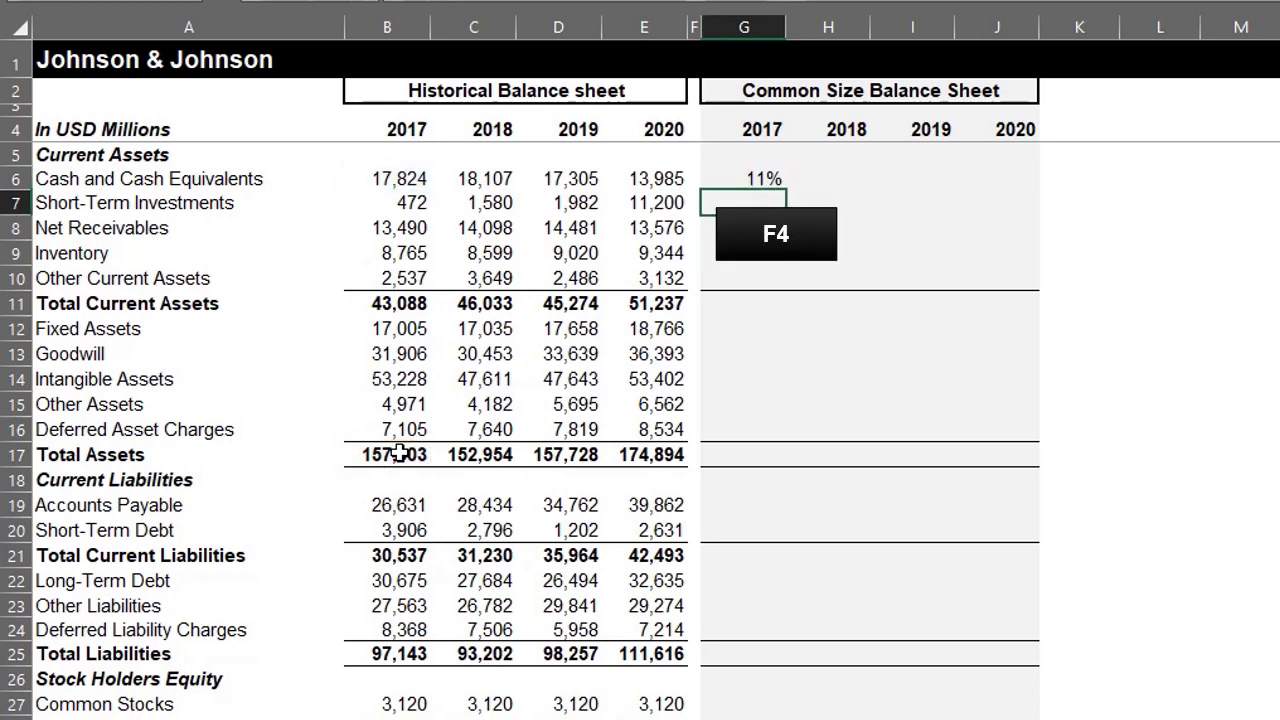
# - Paste the G6 formula as formulas only across G6:J32 for 2017–2020
pyautogui.press('Up')
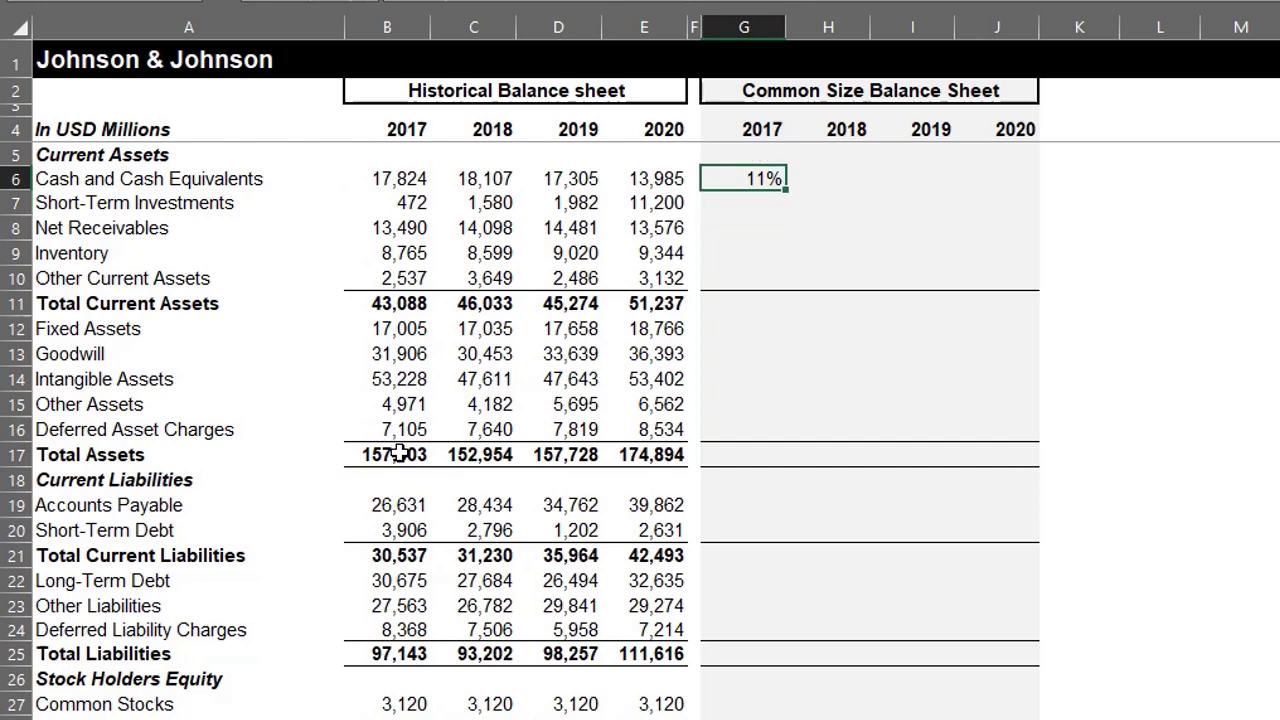
pyautogui.hotkey('ctrl', 'c')
pyautogui.hotkey('shift', 'Down')
pyautogui.hotkey('shift', 'Down')
pyautogui.hotkey('shift', 'Down')
pyautogui.hotkey('shift', 'Down')
pyautogui.hotkey('shift', 'Down')
pyautogui.hotkey('shift', 'Down')
pyautogui.hotkey('shift', 'Down')
pyautogui.hotkey('shift', 'Down')
pyautogui.hotkey('shift', 'Down')
pyautogui.hotkey('shift', 'Down')
pyautogui.hotkey('shift', 'Down')
pyautogui.hotkey('shift', 'Down')
pyautogui.hotkey('shift', 'Down')
pyautogui.hotkey('shift', 'Down')
pyautogui.hotkey('shift', 'Down')
pyautogui.hotkey('shift', 'Down')
pyautogui.hotkey('shift', 'Down')
pyautogui.hotkey('shift', 'Down')
pyautogui.hotkey('shift', 'Down')
pyautogui.hotkey('shift', 'Down')
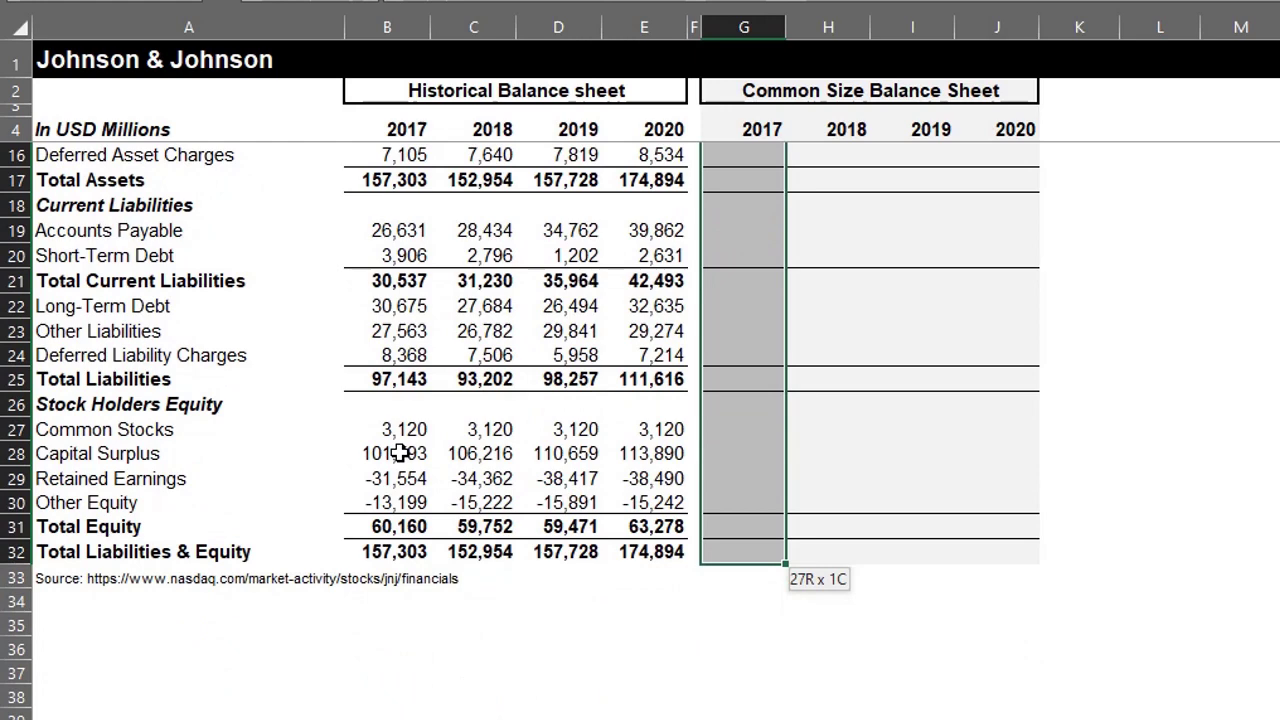
pyautogui.hotkey('shift', 'Right')
pyautogui.hotkey('shift', 'Right')
pyautogui.hotkey('shift', 'Right')
pyautogui.hotkey('alt', 'e')
pyautogui.press('s')
pyautogui.press('f')
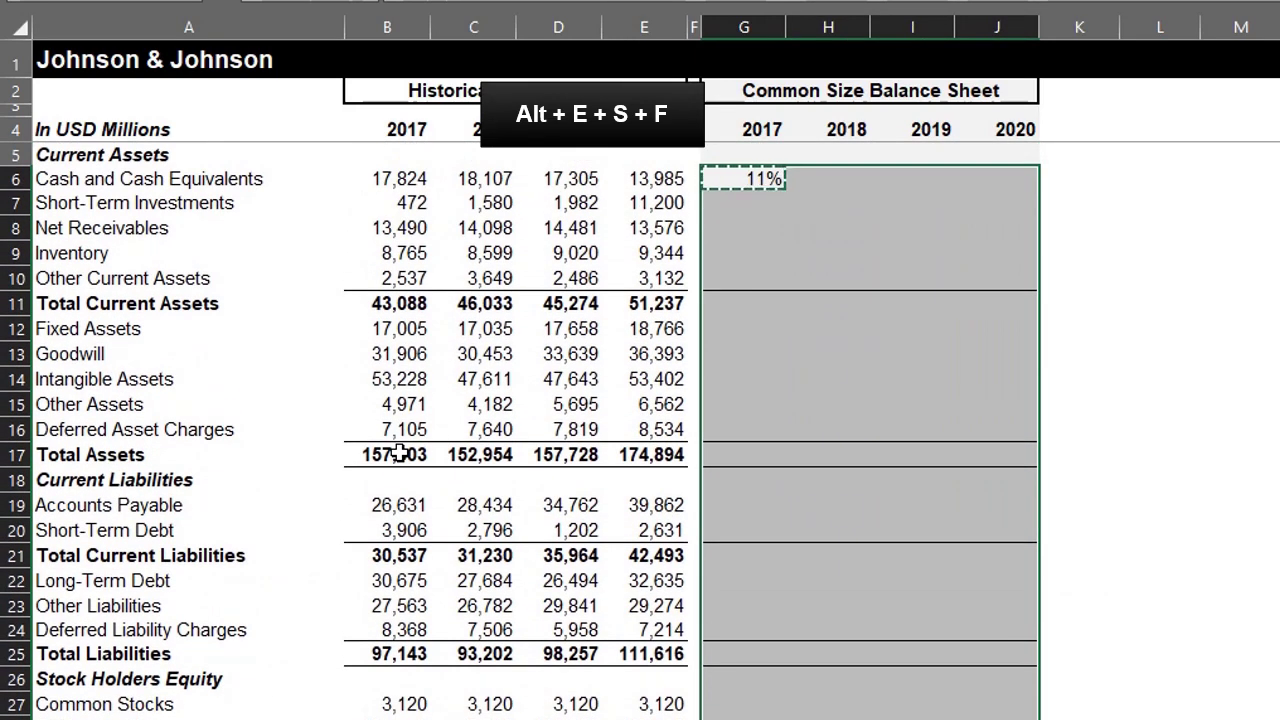
pyautogui.press('Return')
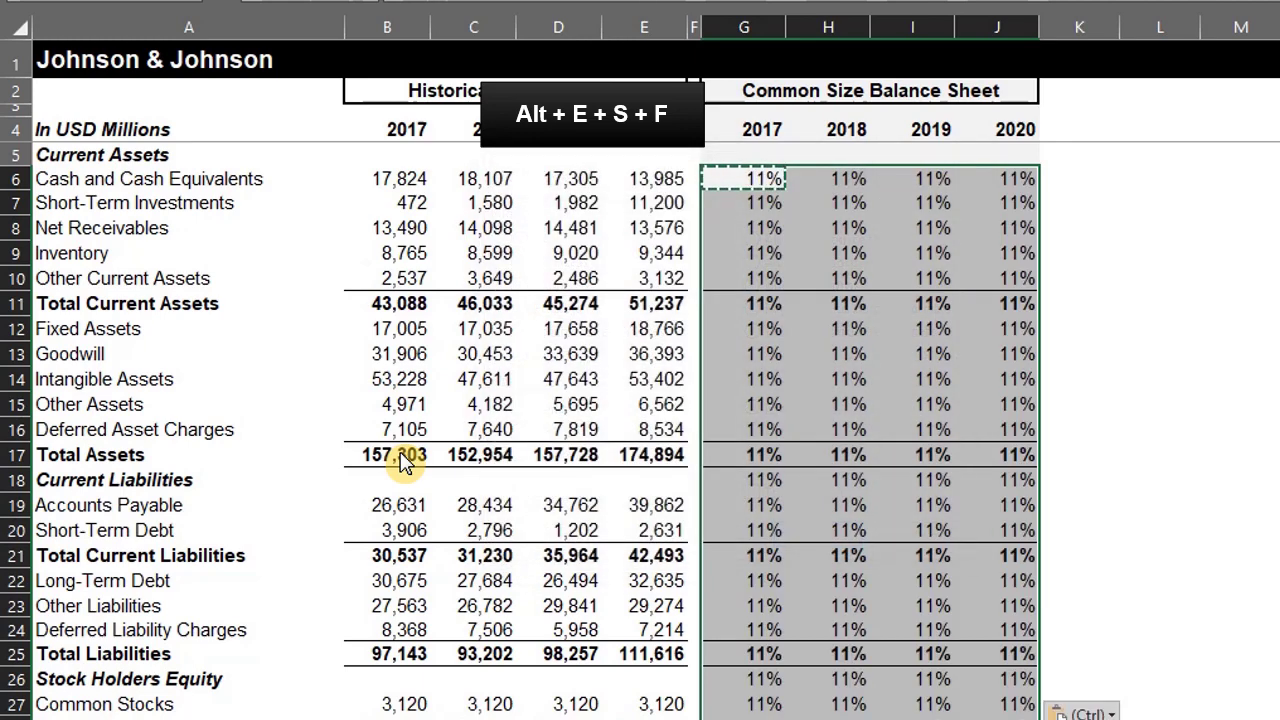
# - Clear the 0% values in the Current Liabilities (row 18) and Stock Holders Equity (row 26) rows
pyautogui.click(765, 487)
pyautogui.hotkey('ctrl', 'shift', 'Right')
pyautogui.press('Delete')
pyautogui.scroll(-3, 765, 490)
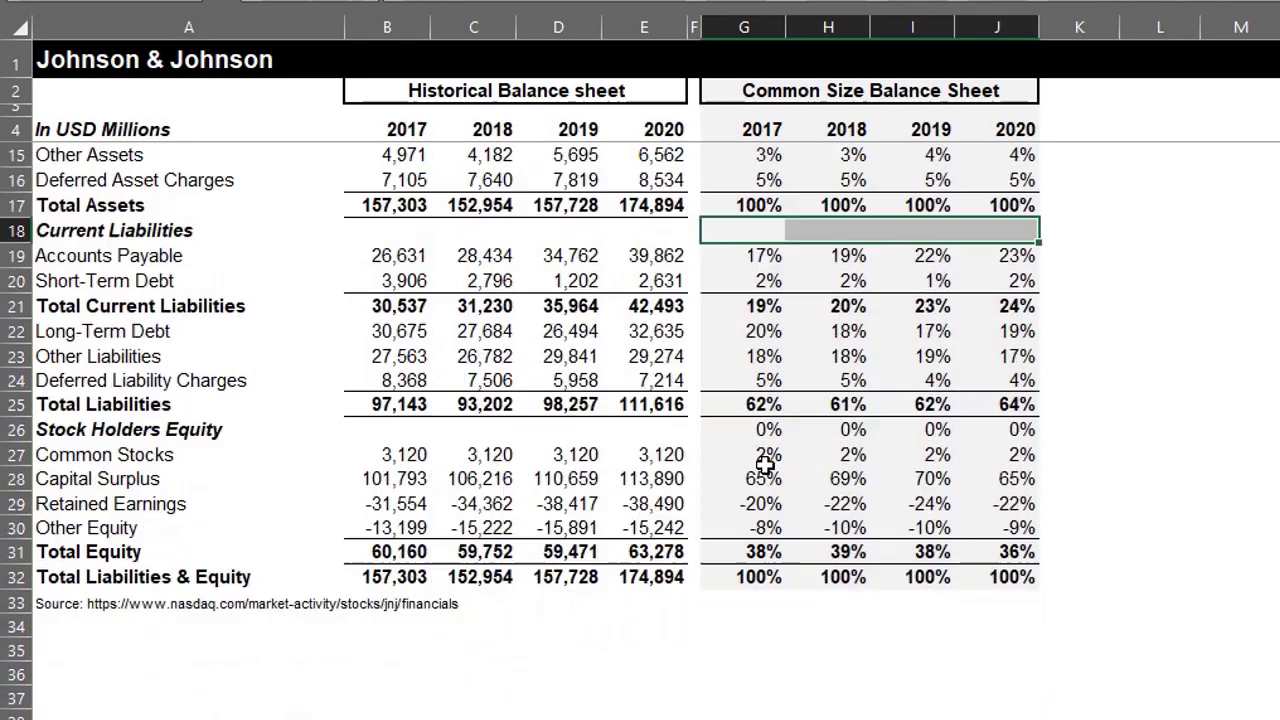
pyautogui.click(767, 430)
pyautogui.hotkey('ctrl', 'shift', 'Right')
pyautogui.press('Delete')
pyautogui.scroll(3, 1000, 350)
pyautogui.click(1067, 185)
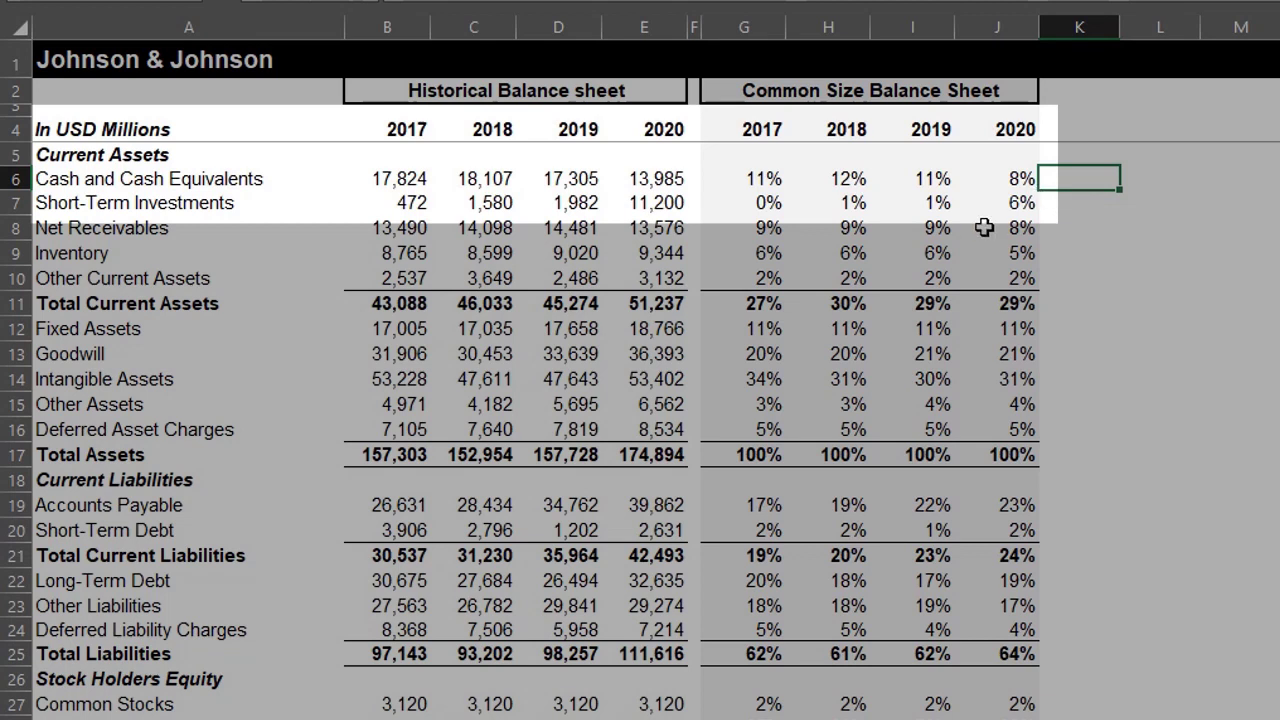
pyautogui.click(760, 172)
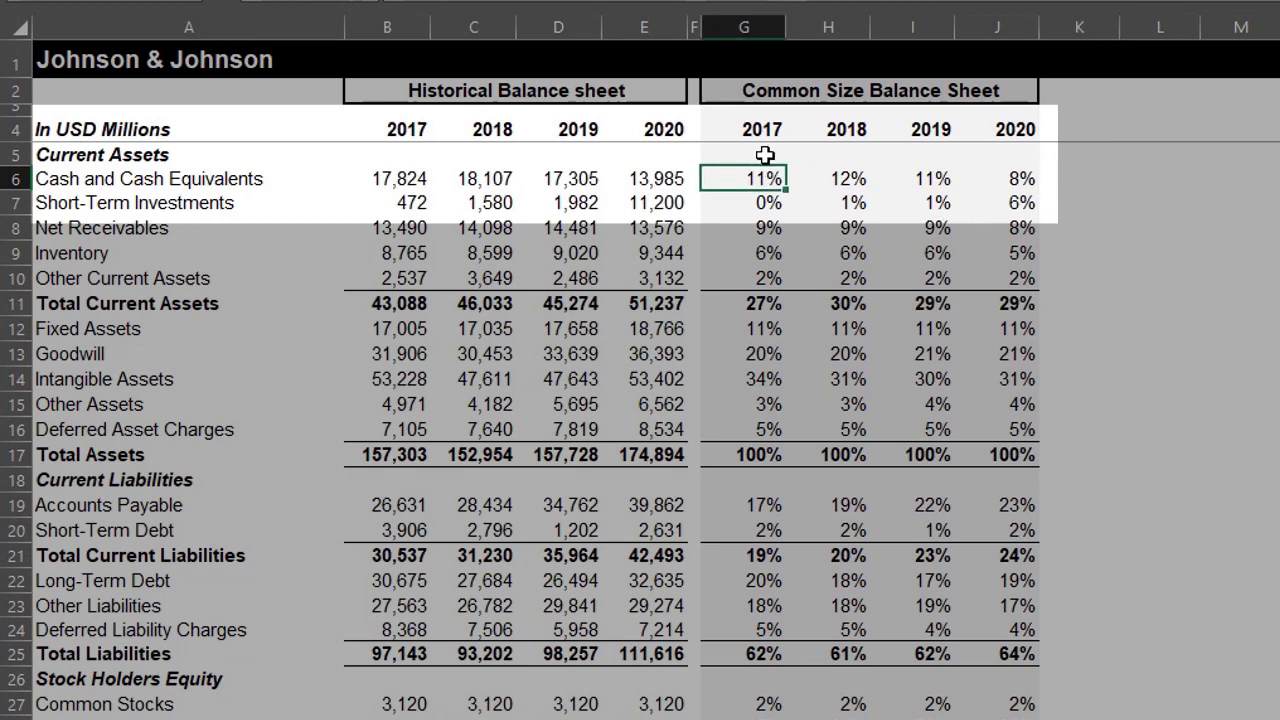
# - Enter =G6+G7 in G5 and fill it right to J5, giving 12%, 13%, 12%, 14%
pyautogui.click(760, 157)
pyautogui.write('=')
pyautogui.press('Down')
pyautogui.write('+')
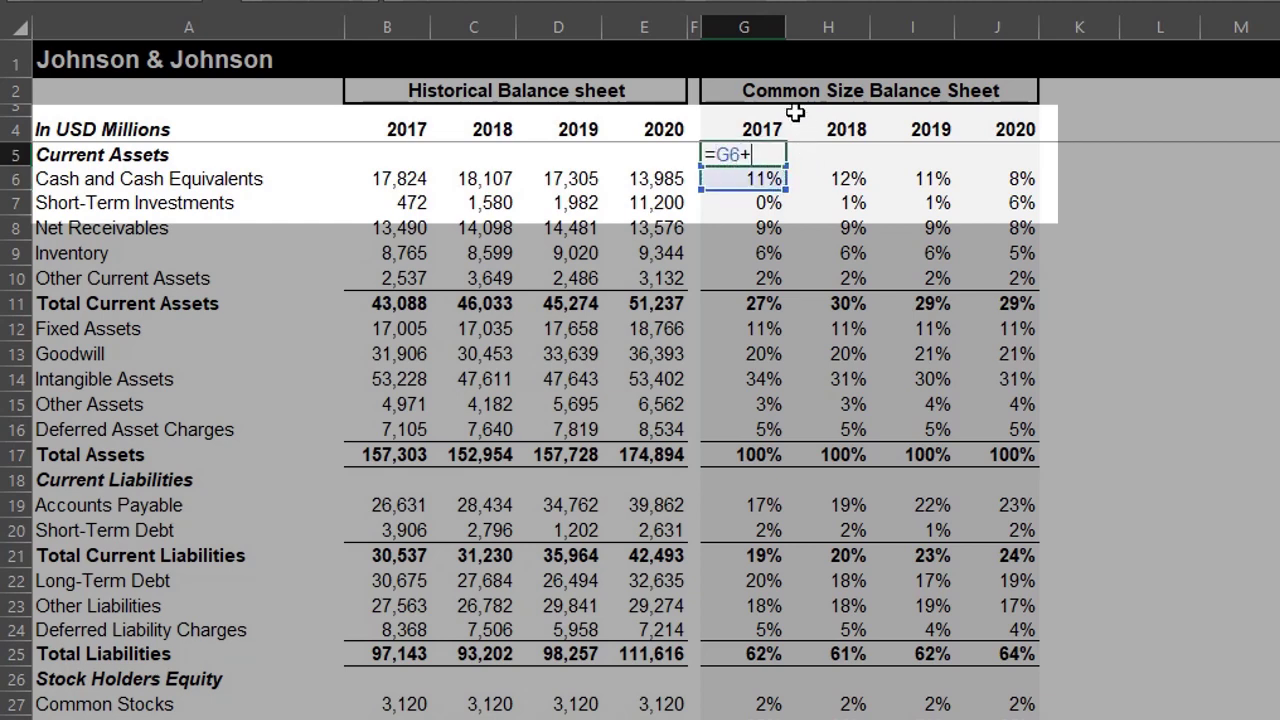
pyautogui.press('Down')
pyautogui.press('Down')
pyautogui.press('Return')
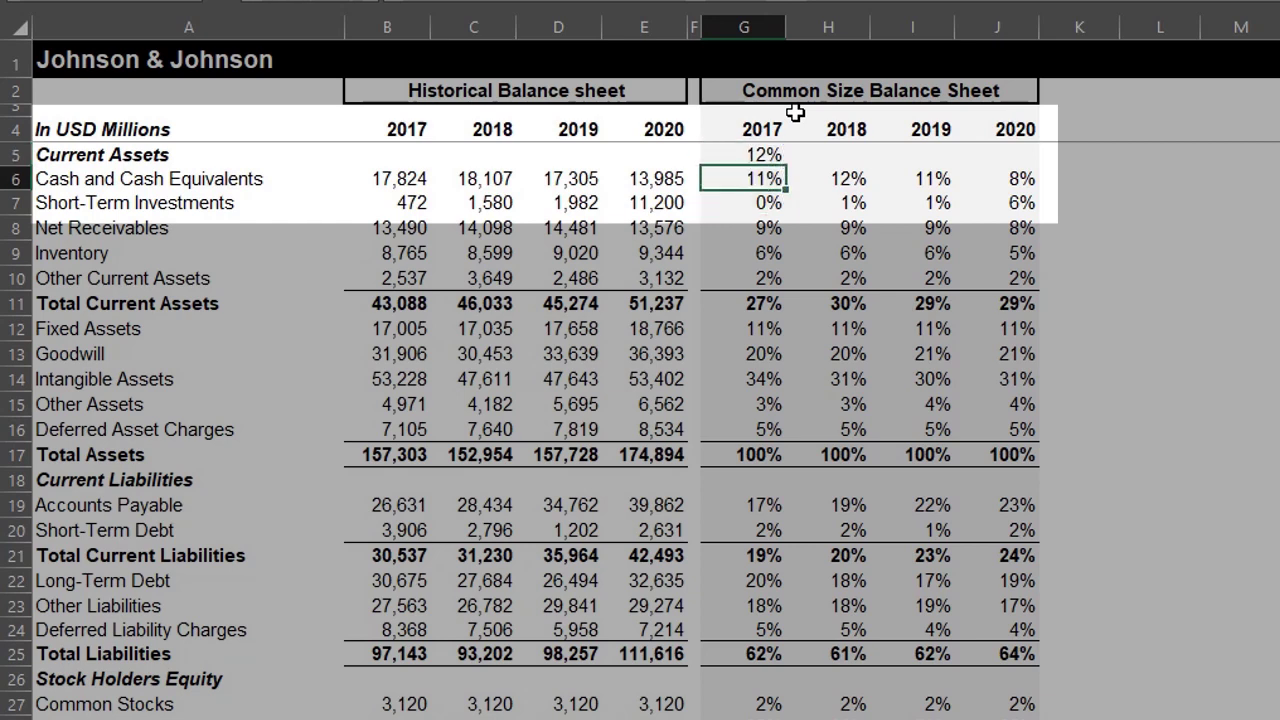
pyautogui.press('Up')
pyautogui.hotkey('shift', 'Right')
pyautogui.hotkey('shift', 'Right')
pyautogui.hotkey('shift', 'Right')
pyautogui.hotkey('ctrl', 'r')
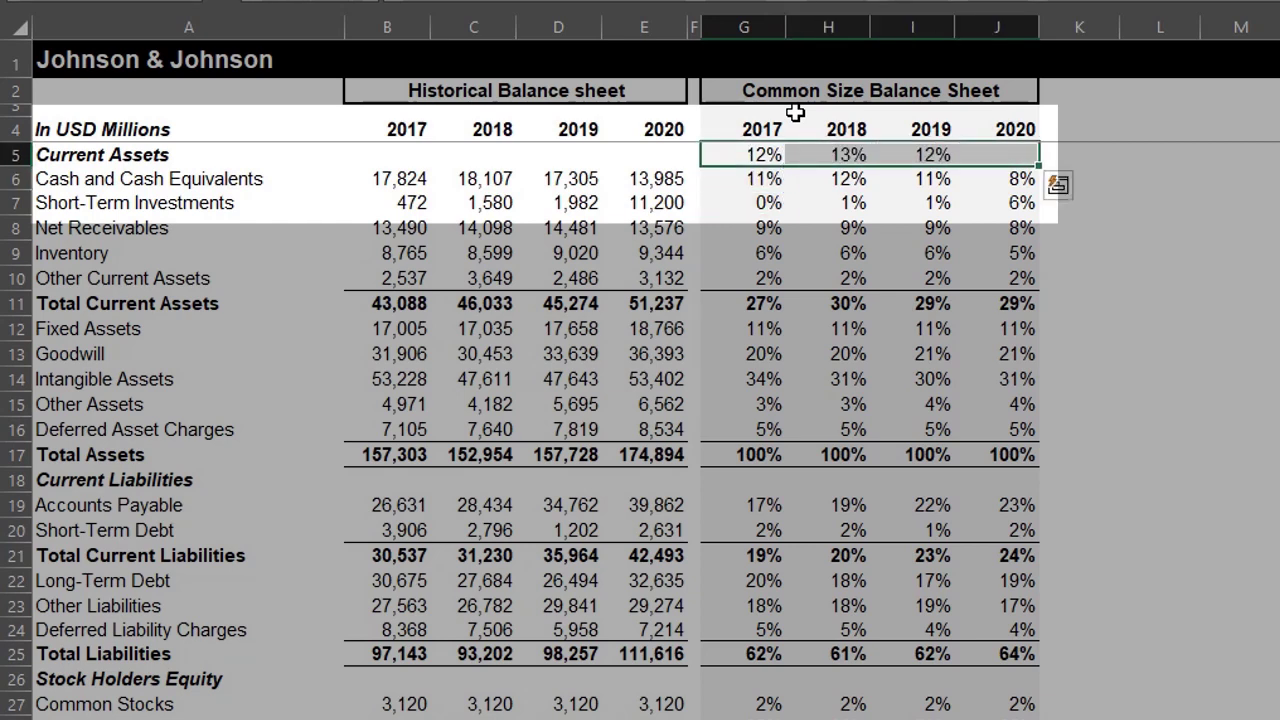
pyautogui.click(1071, 150)
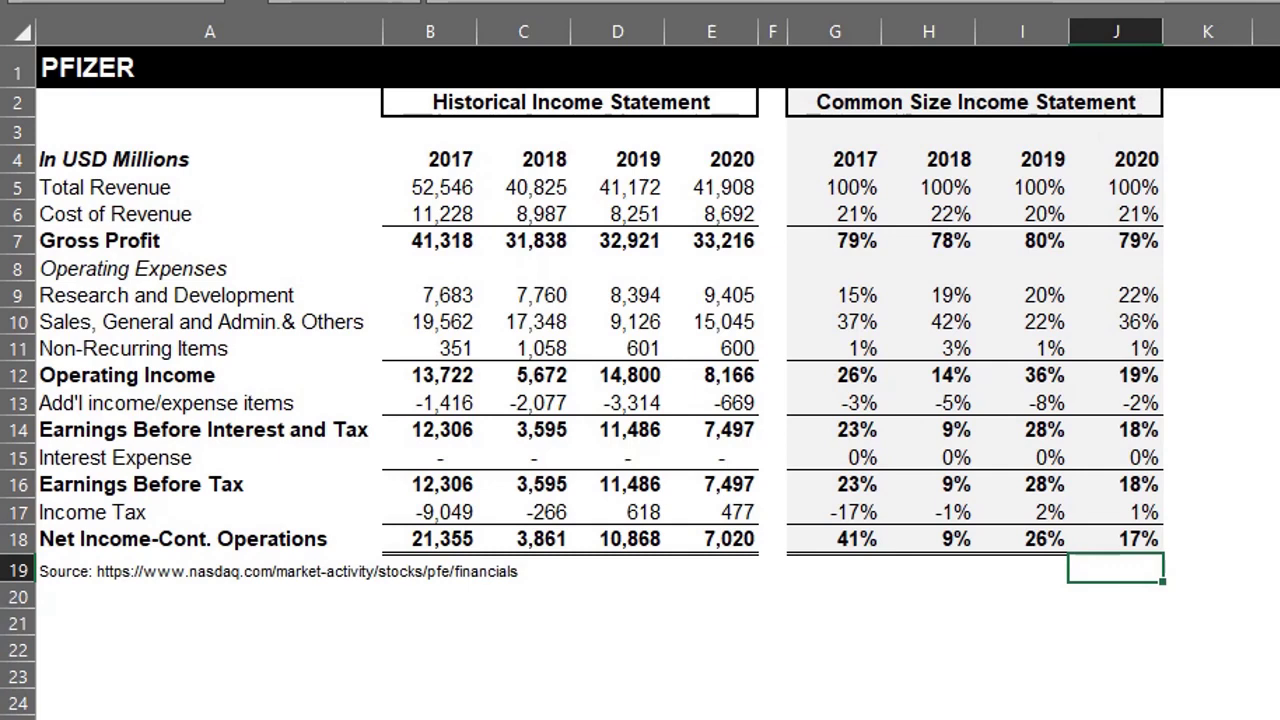
# - Switch to the Comparison sheet with the J&J vs Pfizer Common Size Income Statement
pyautogui.hotkey('ctrl', 'pagedown')
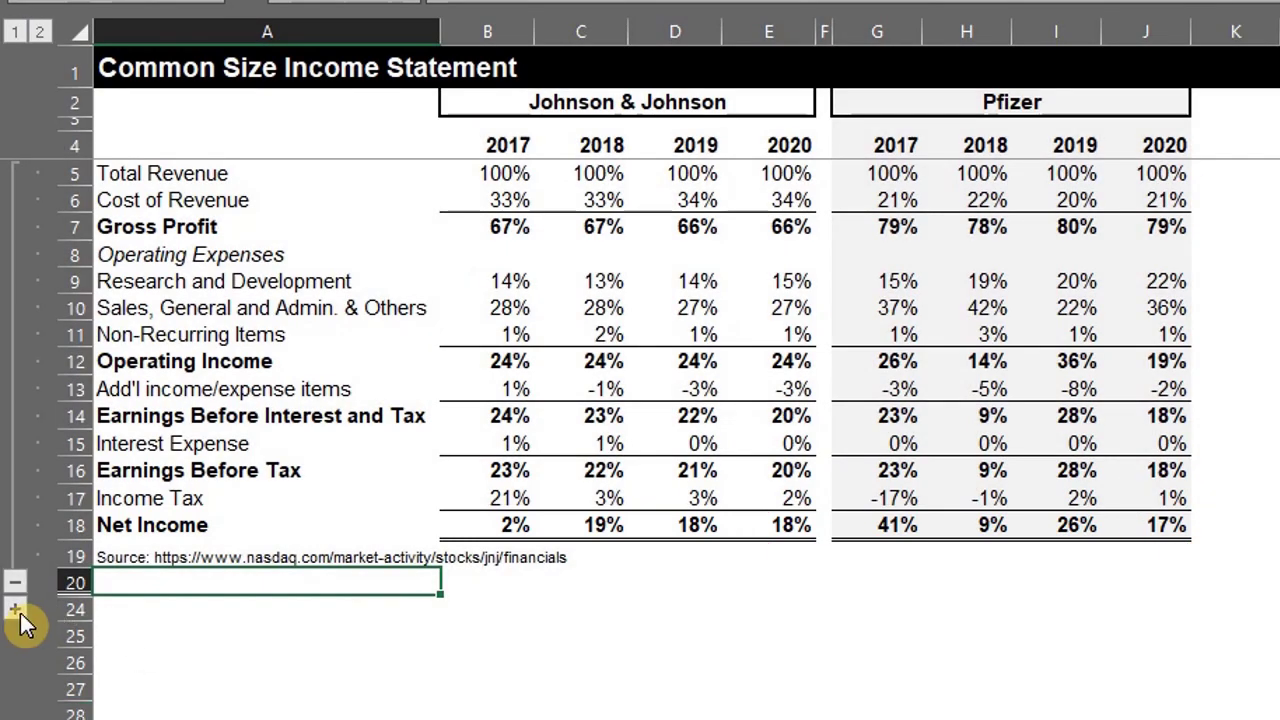
# - Expand comparison rows 21–23, collapse rows 5–19, and confirm Gross Profit in the A21 dropdown
pyautogui.click(16, 610)
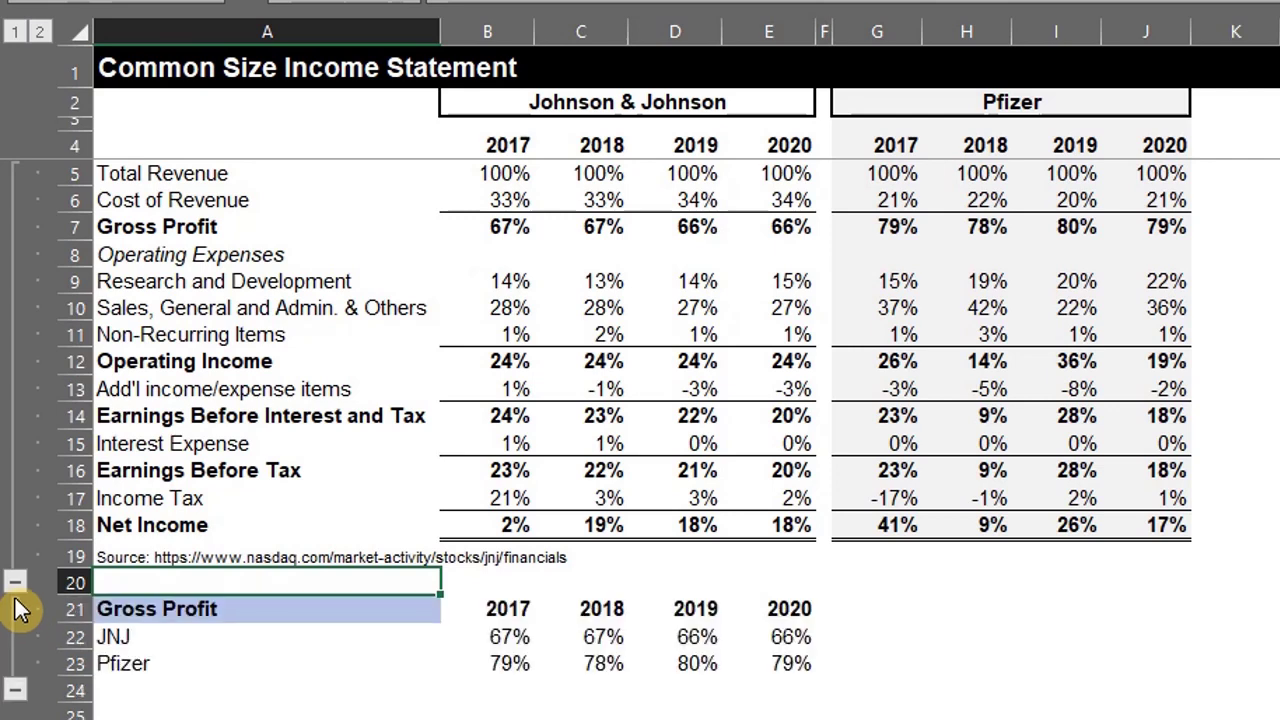
pyautogui.click(15, 582)
pyautogui.click(287, 203)
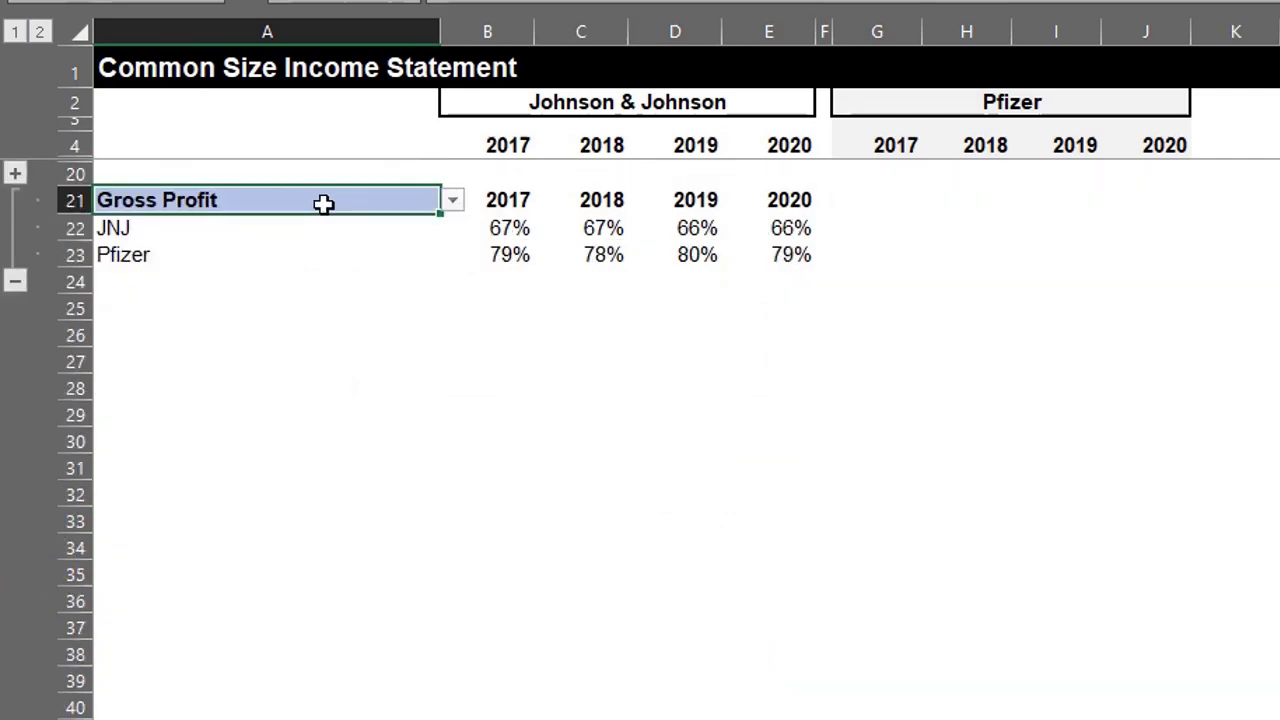
pyautogui.click(450, 208)
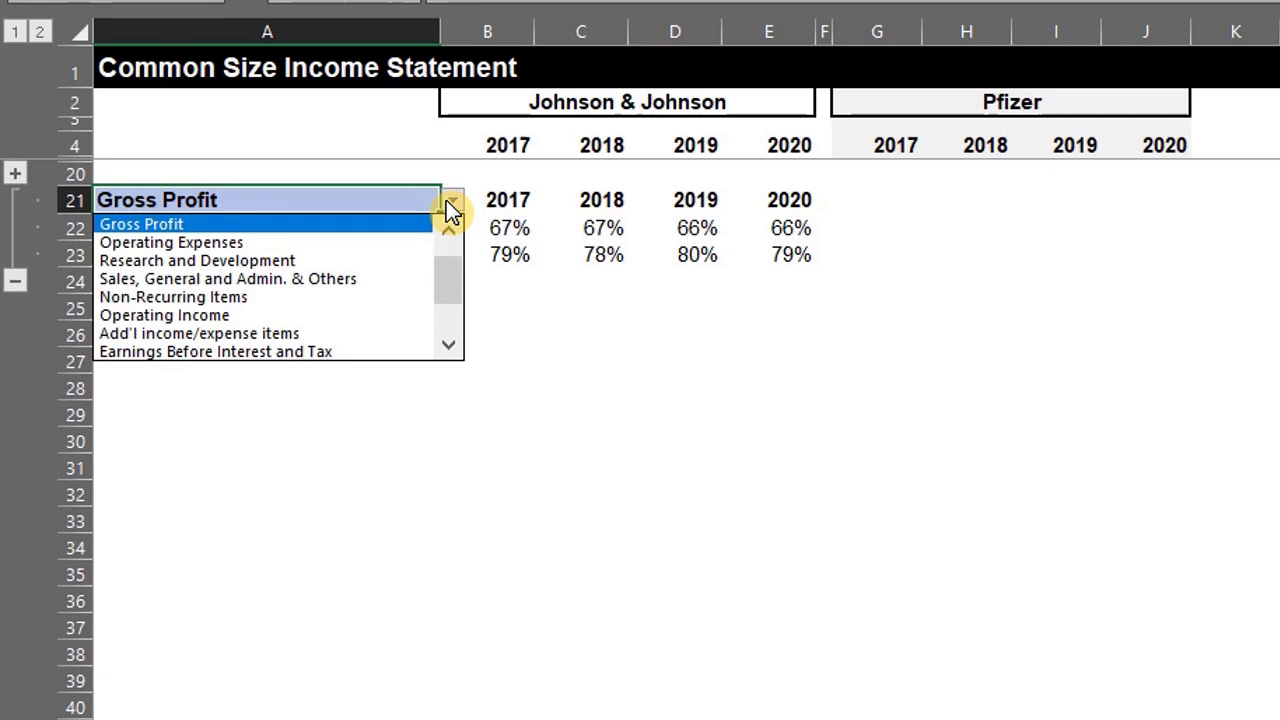
pyautogui.click(450, 208)
pyautogui.click(15, 174)
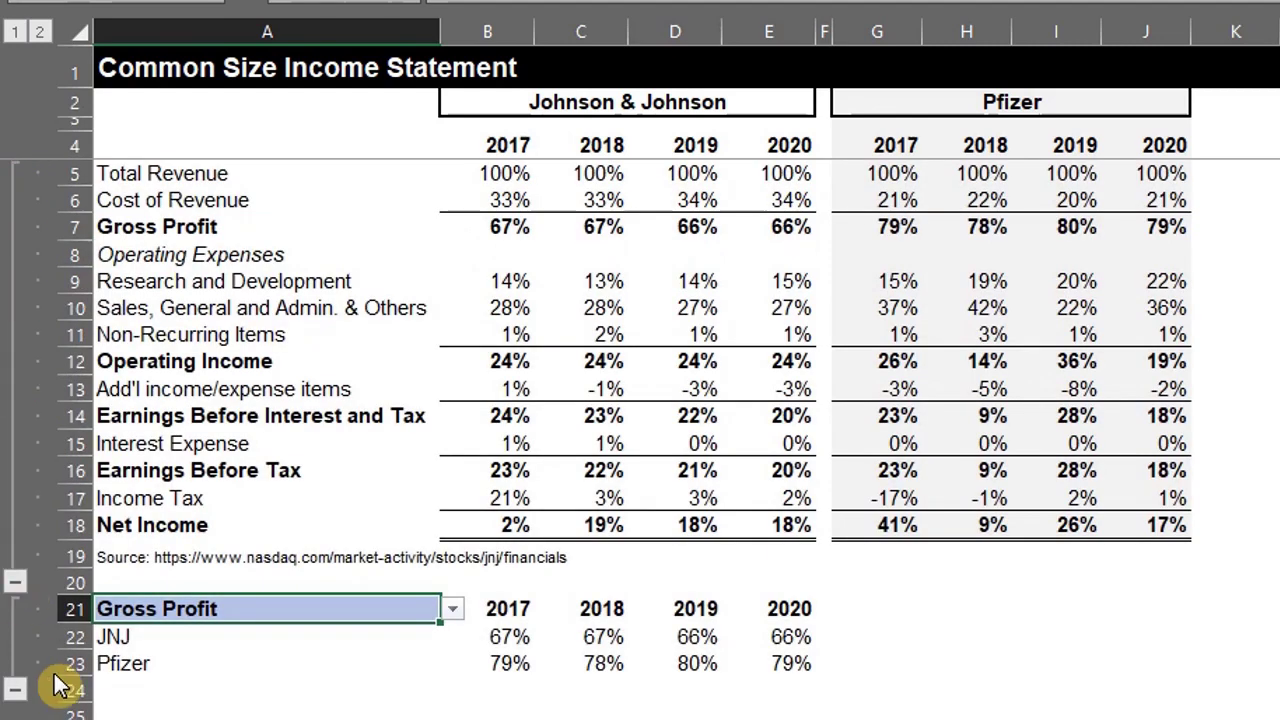
# - Inspect B22's INDEX/MATCH formula, hide rows 5–19 again, and clear A21
pyautogui.click(509, 647)
pyautogui.press('F2')
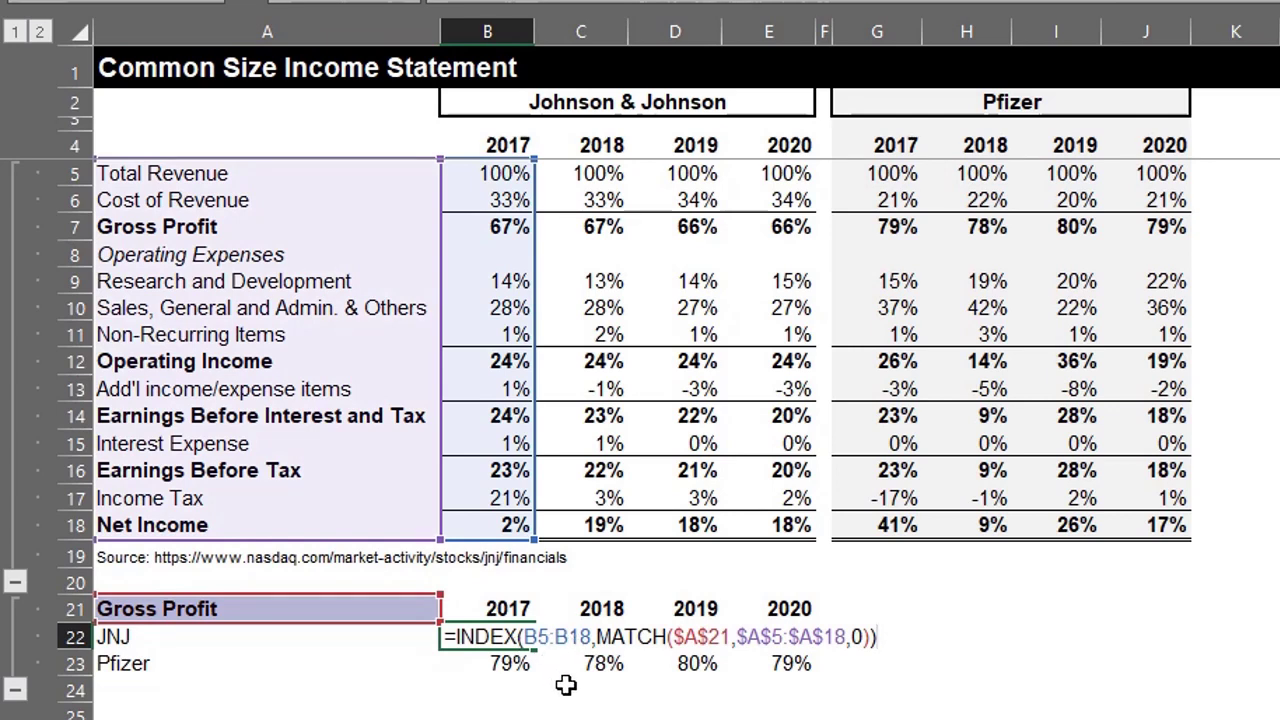
pyautogui.press('Escape')
pyautogui.click(15, 581)
pyautogui.click(277, 199)
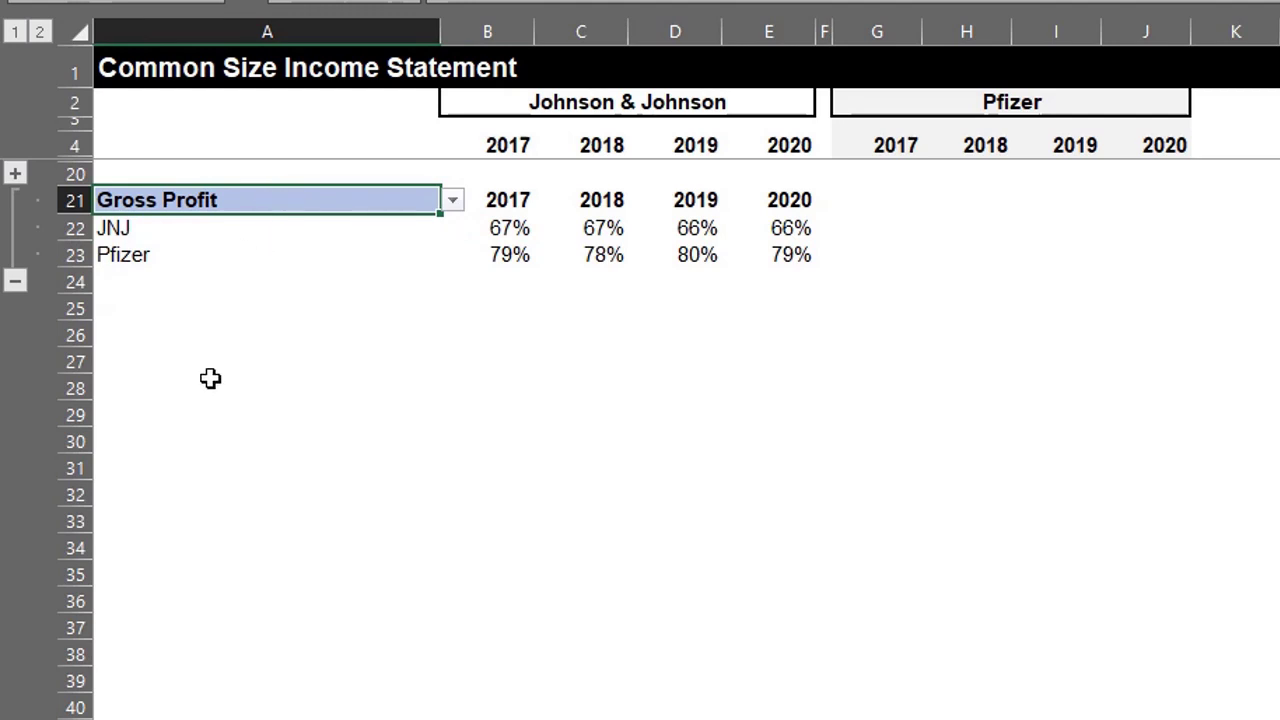
pyautogui.press('Delete')
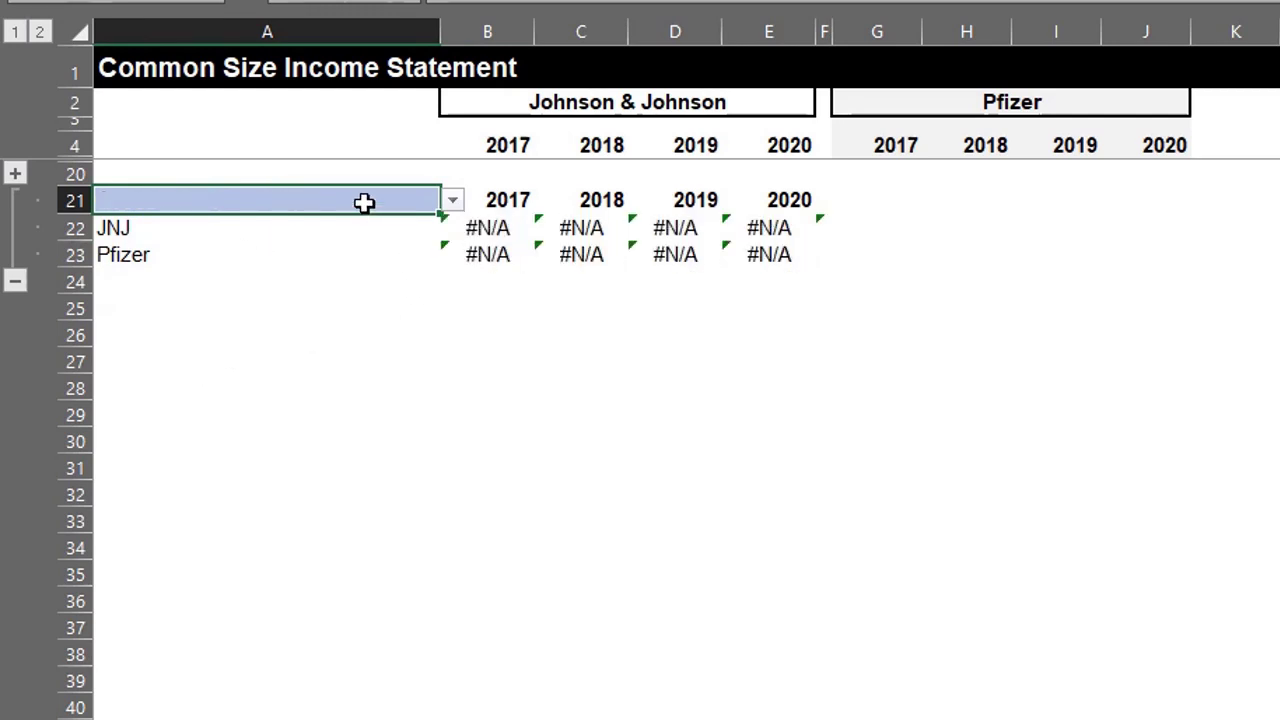
# - Chart A21:E23 as a clustered column chart, restore Gross Profit in A21, and place the chart below
pyautogui.moveTo(370, 212); pyautogui.dragTo(766, 249)
pyautogui.hotkey('alt', 'F1')
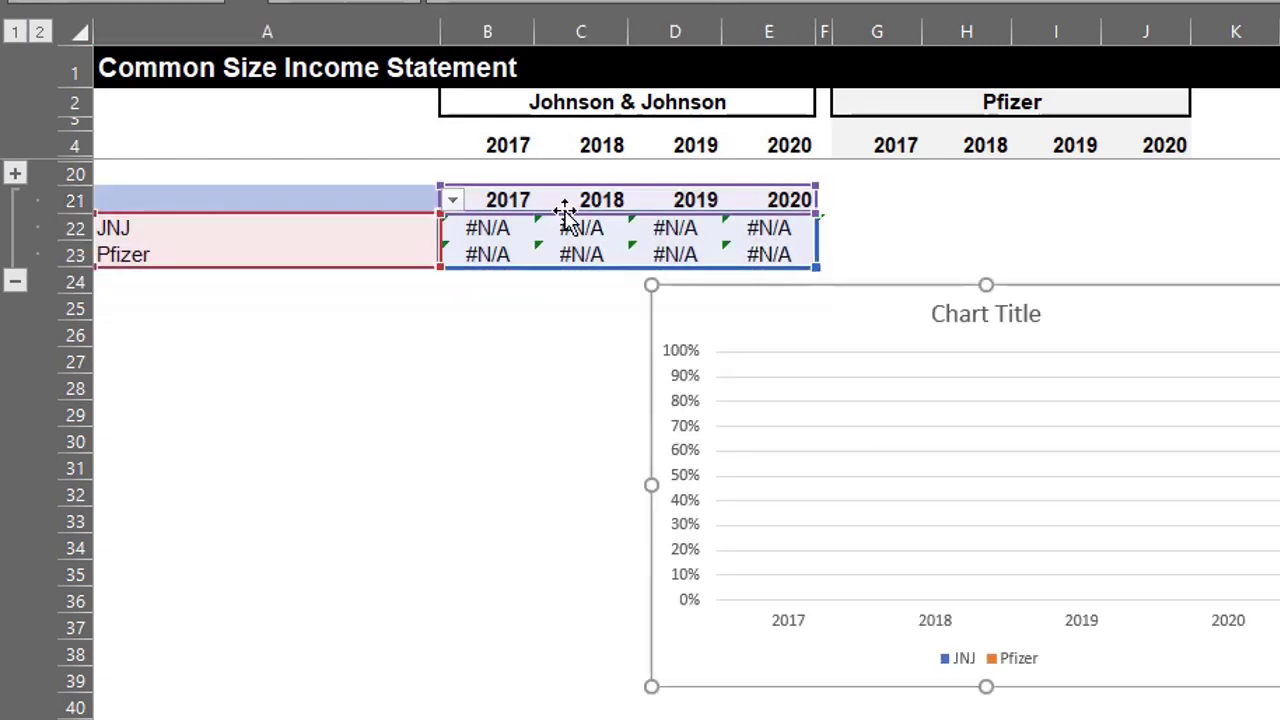
pyautogui.click(363, 197)
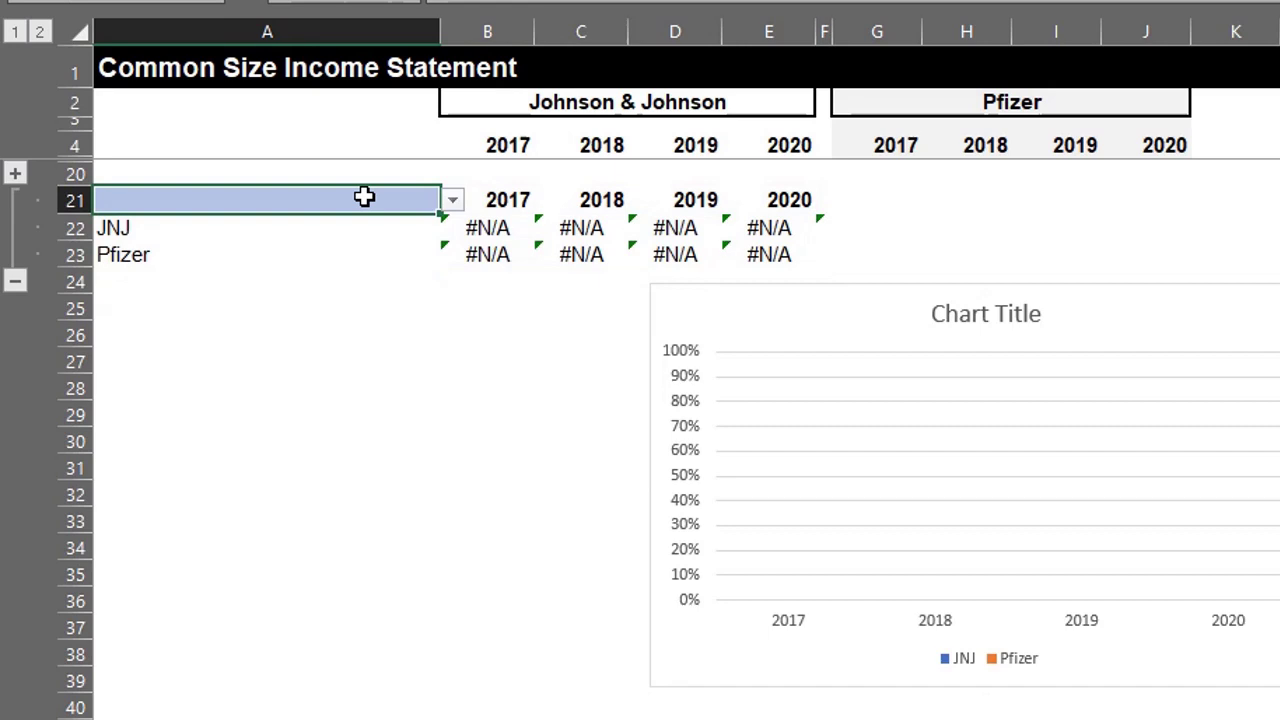
pyautogui.click(458, 203)
pyautogui.click(390, 254)
pyautogui.moveTo(782, 300); pyautogui.dragTo(288, 307)
pyautogui.click(860, 645)
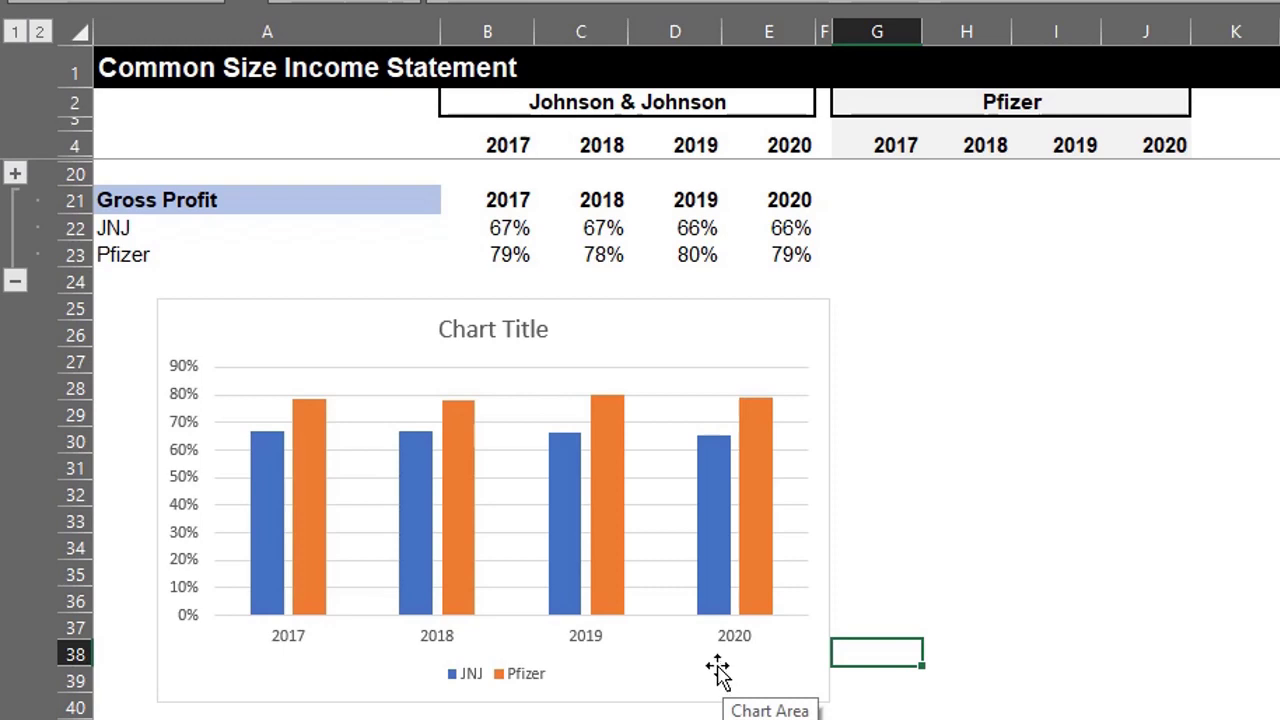
# - Set the Pfizer series overlap to 0% so the JNJ and Pfizer bars touch
pyautogui.click(756, 560)
pyautogui.hotkey('ctrl', '1')
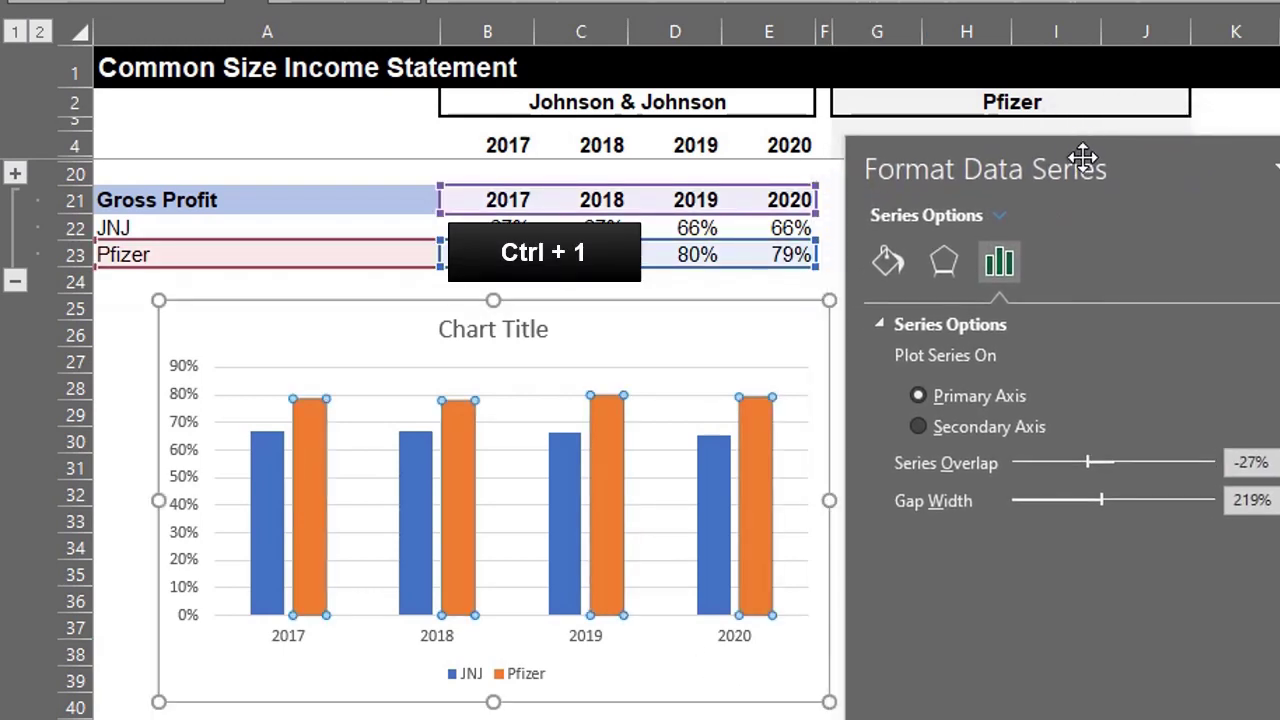
pyautogui.click(1272, 461)
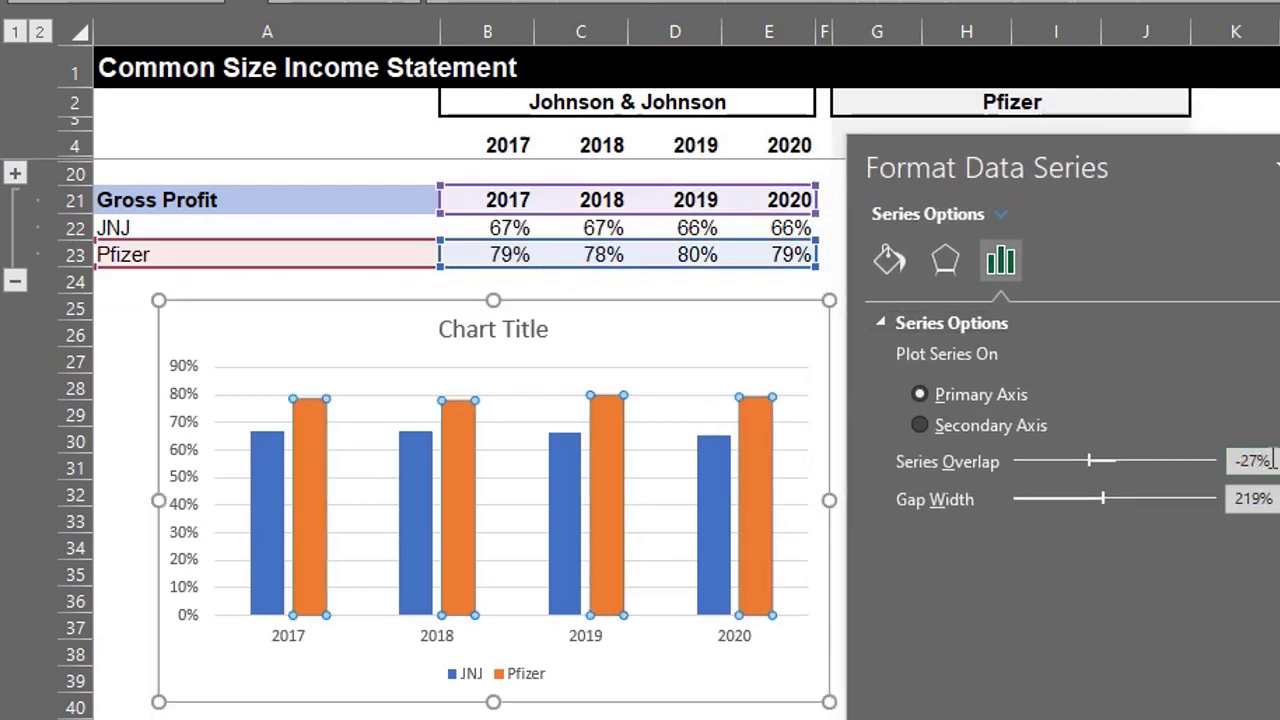
pyautogui.doubleClick(1228, 461)
pyautogui.write('0')
pyautogui.press('Return')
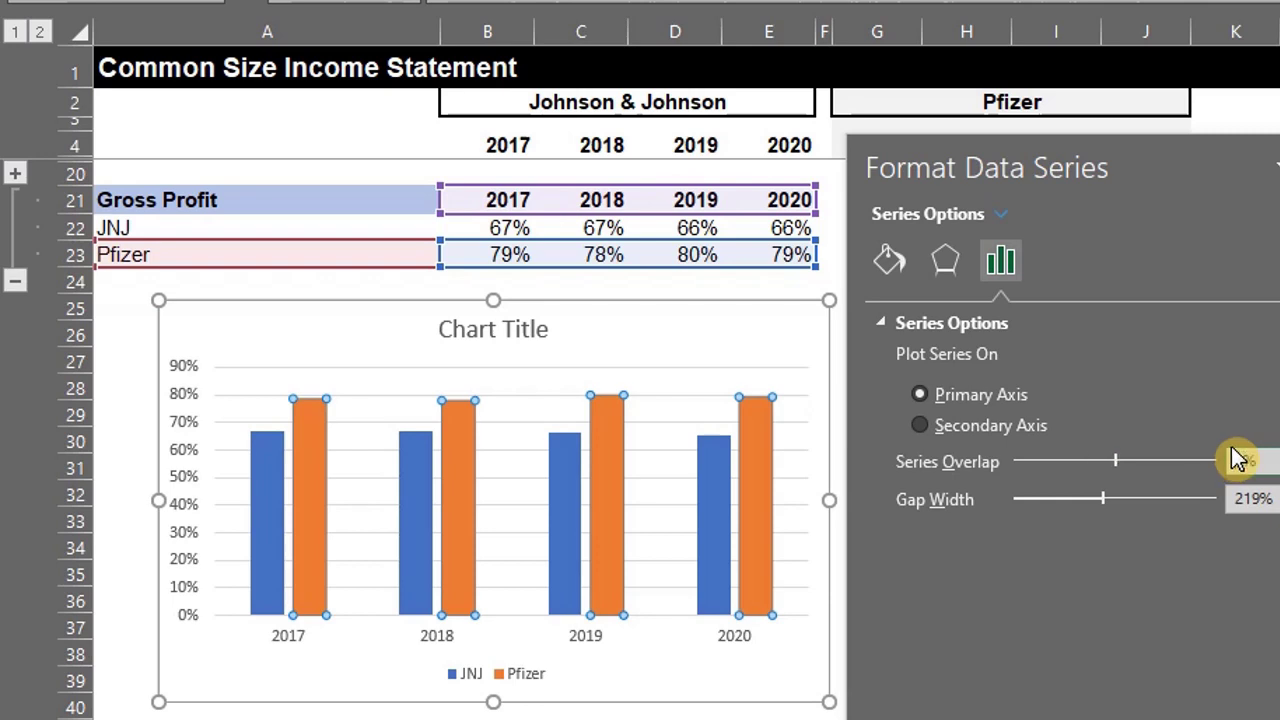
pyautogui.click(1270, 167)
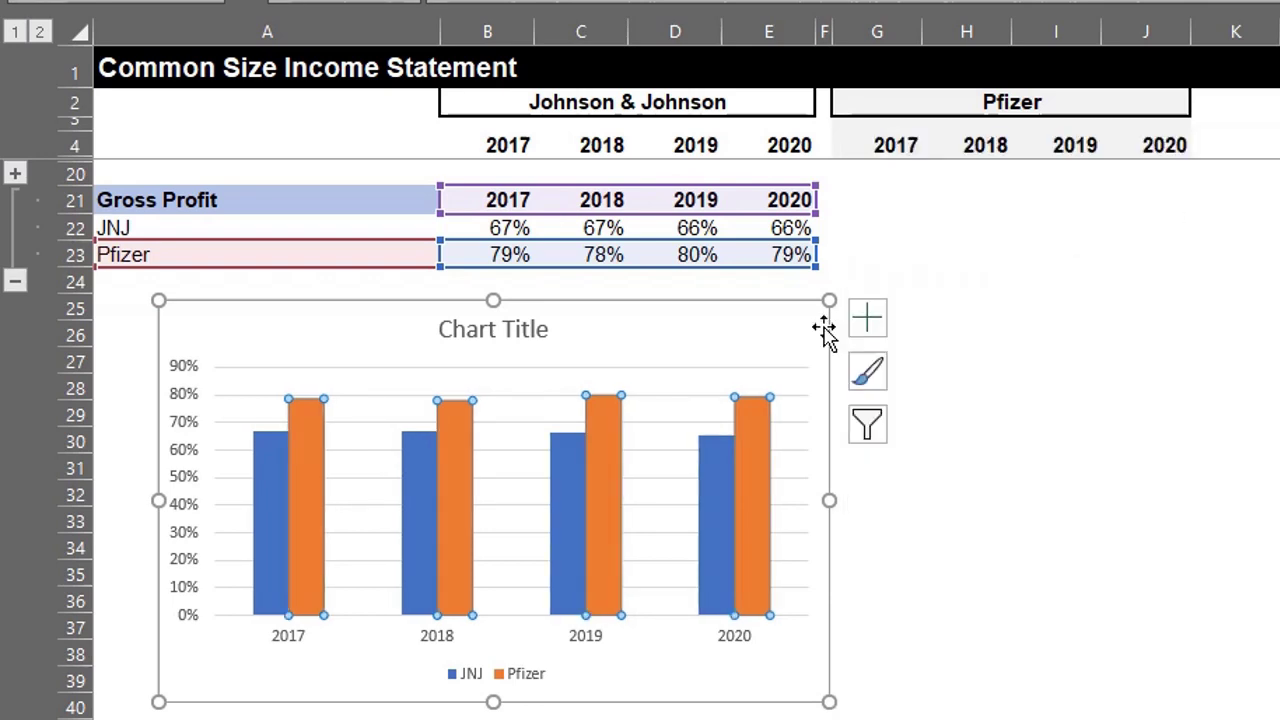
# - Add data labels to the bars and remove the chart gridlines
pyautogui.click(863, 314)
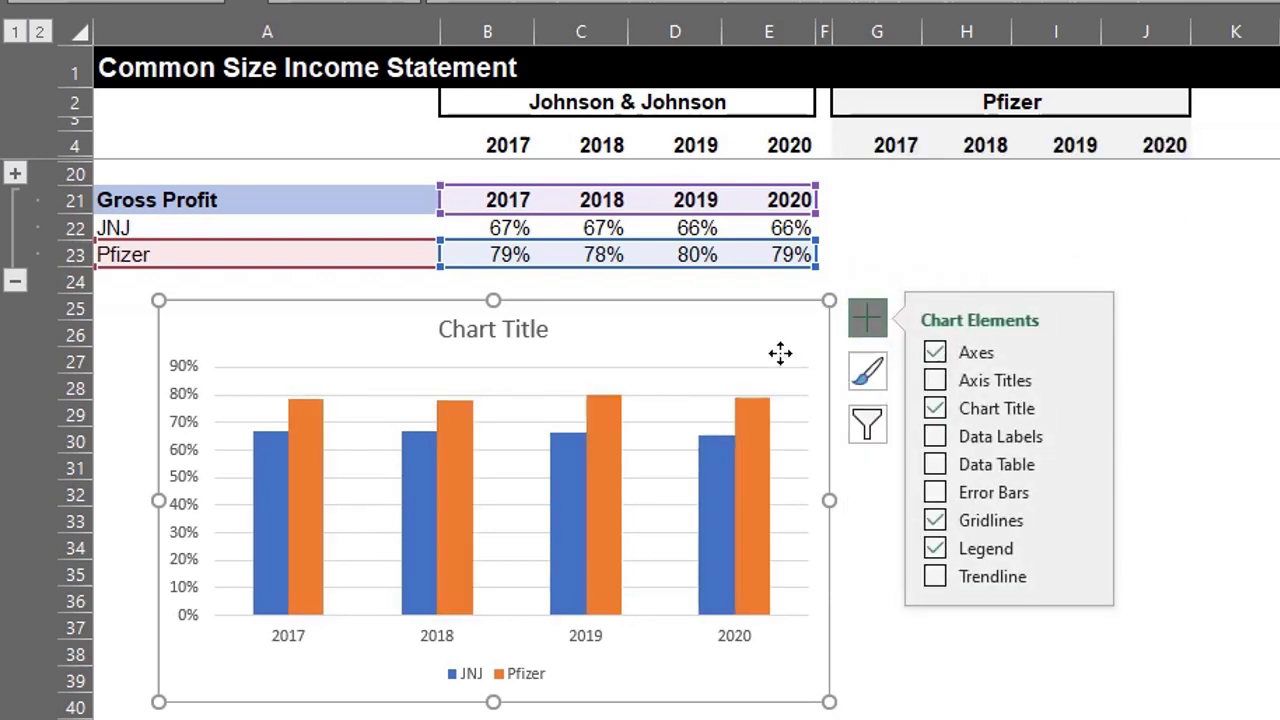
pyautogui.click(937, 437)
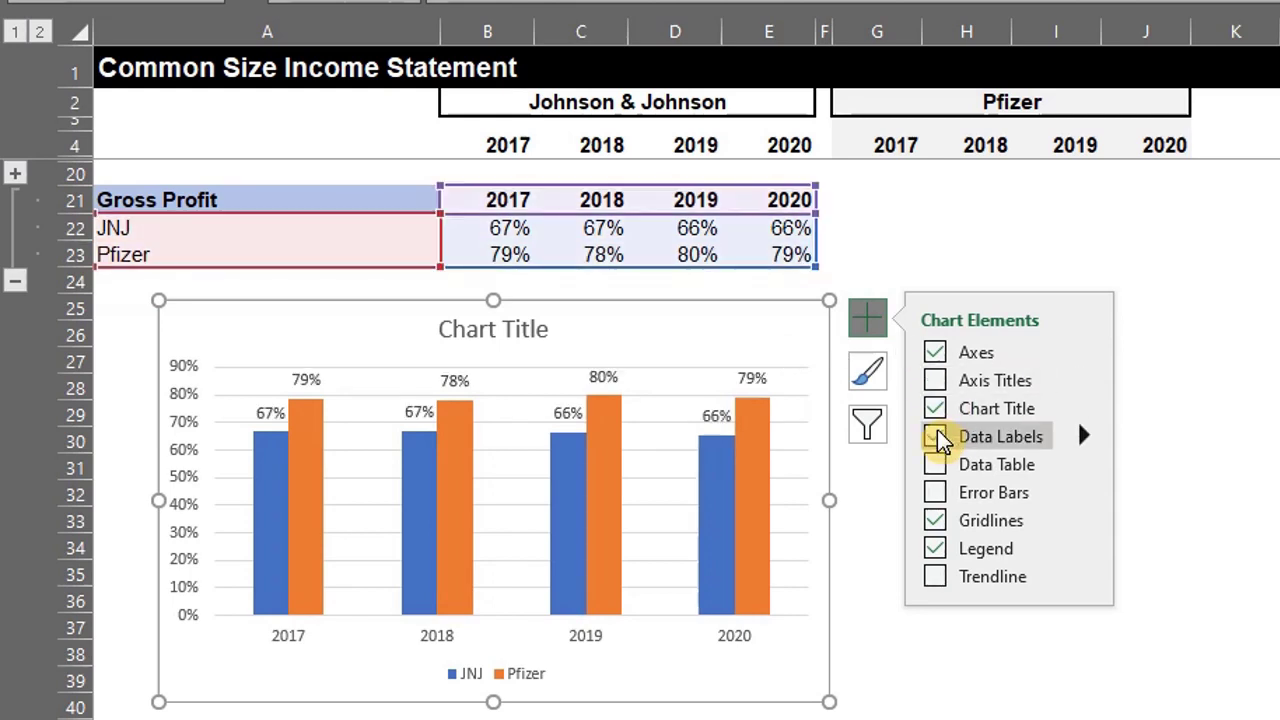
pyautogui.click(934, 520)
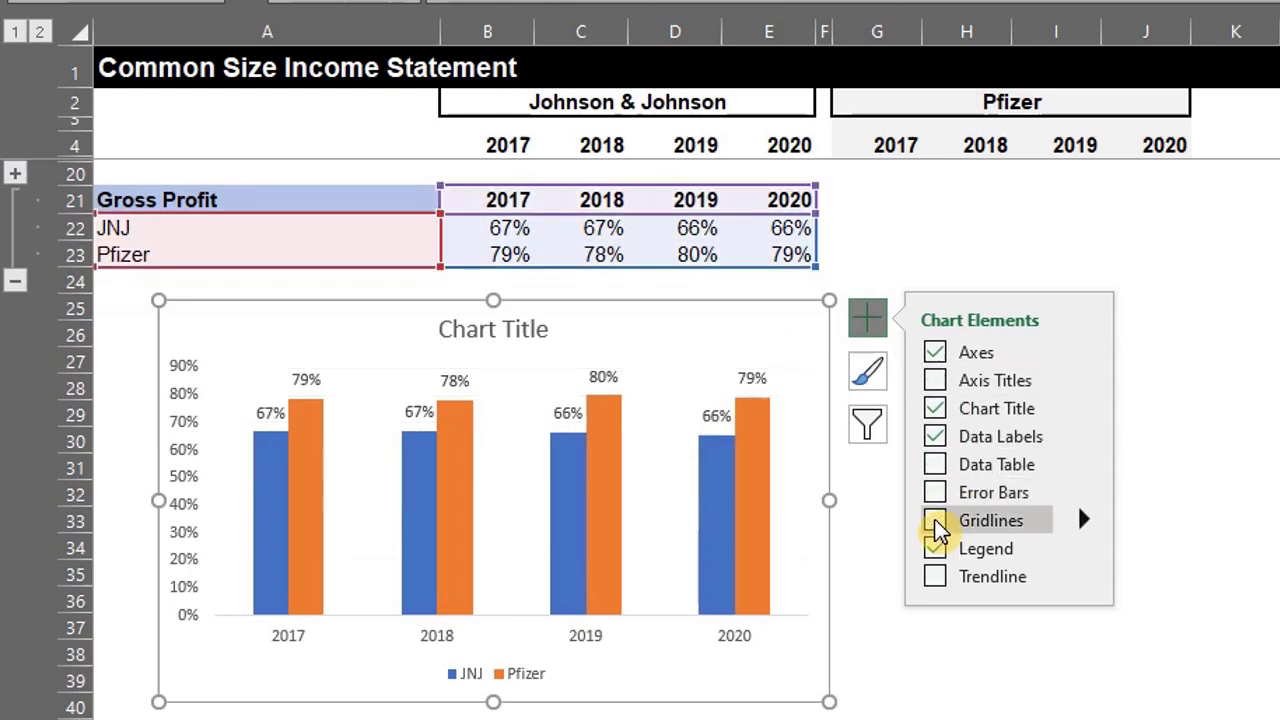
pyautogui.click(873, 327)
pyautogui.click(535, 333)
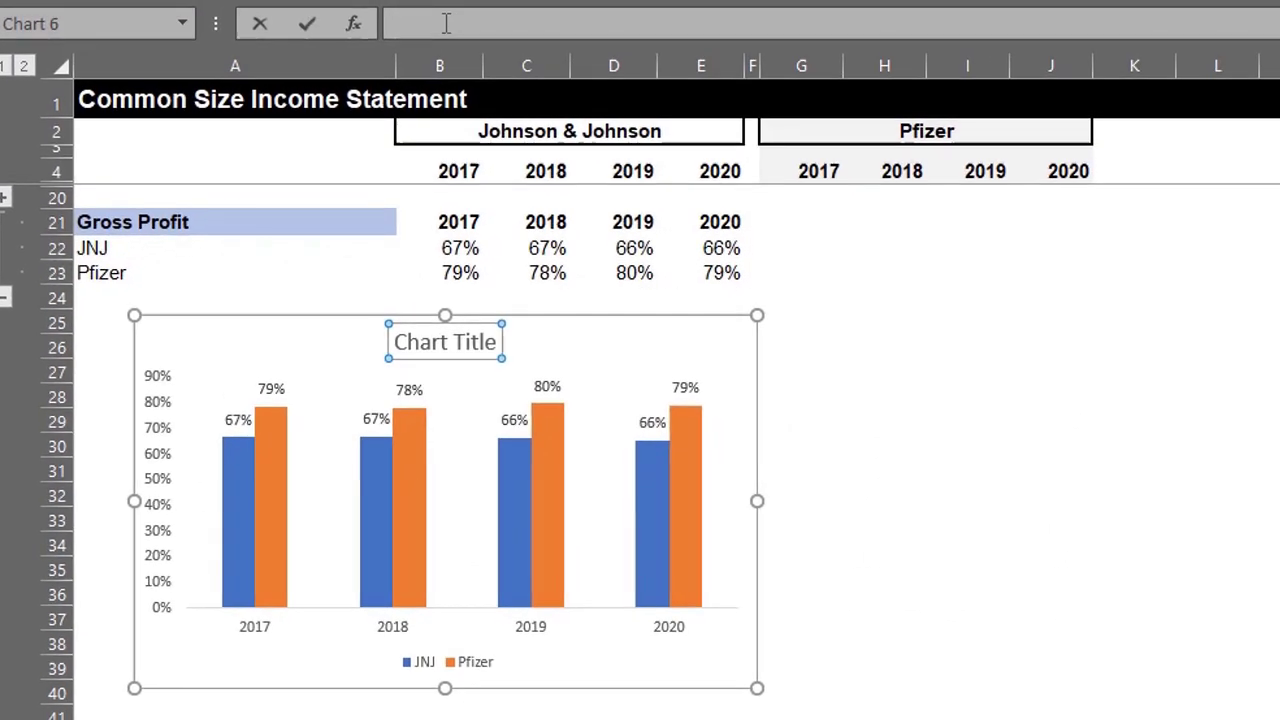
# - Link the chart title to cell A21 with =A21 so it reads Gross Profit
pyautogui.click(446, 22)
pyautogui.write('=')
pyautogui.click(178, 218)
pyautogui.press('Return')
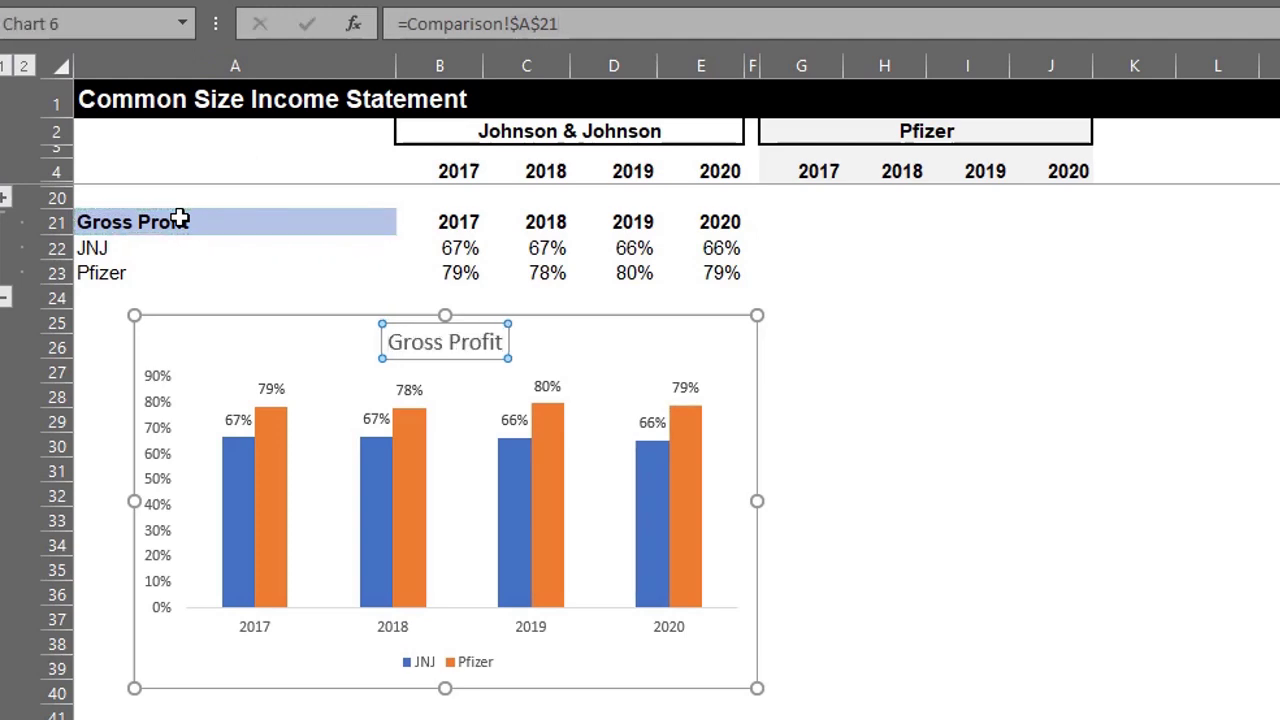
pyautogui.click(797, 393)
# - Change the A21 line item to Operating Income to update the chart
pyautogui.click(294, 225)
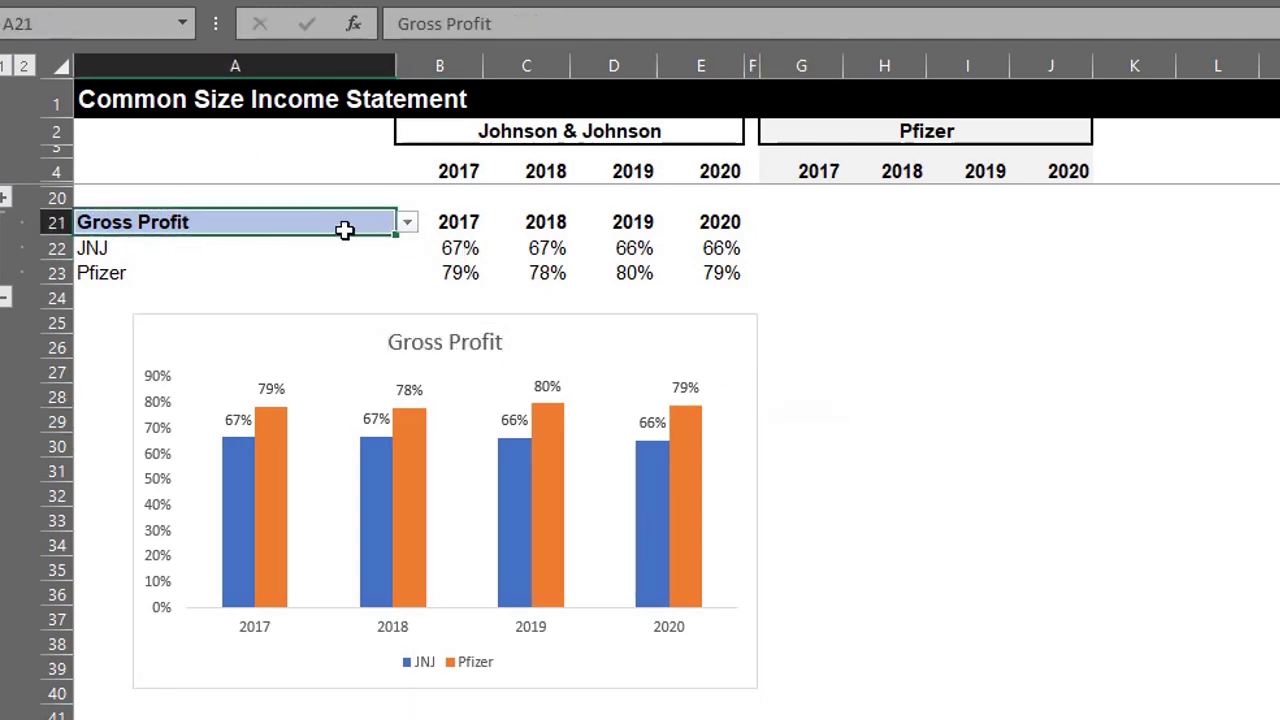
pyautogui.click(408, 222)
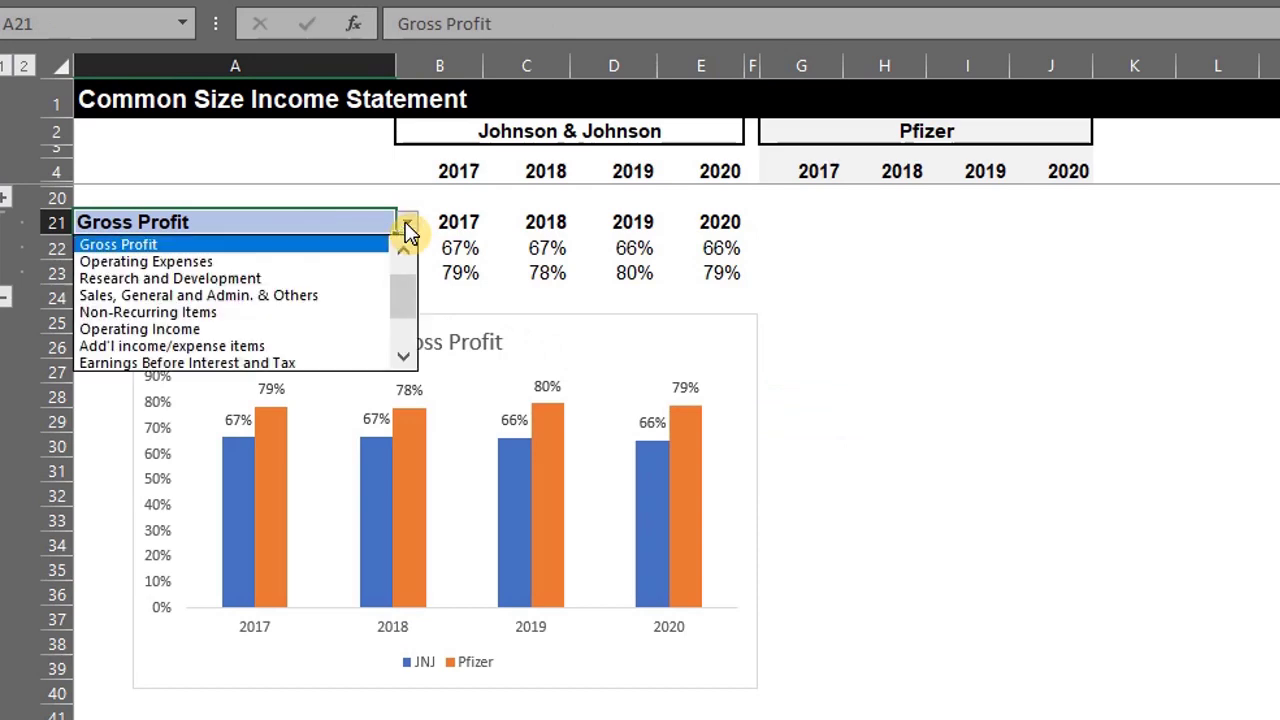
pyautogui.click(350, 335)
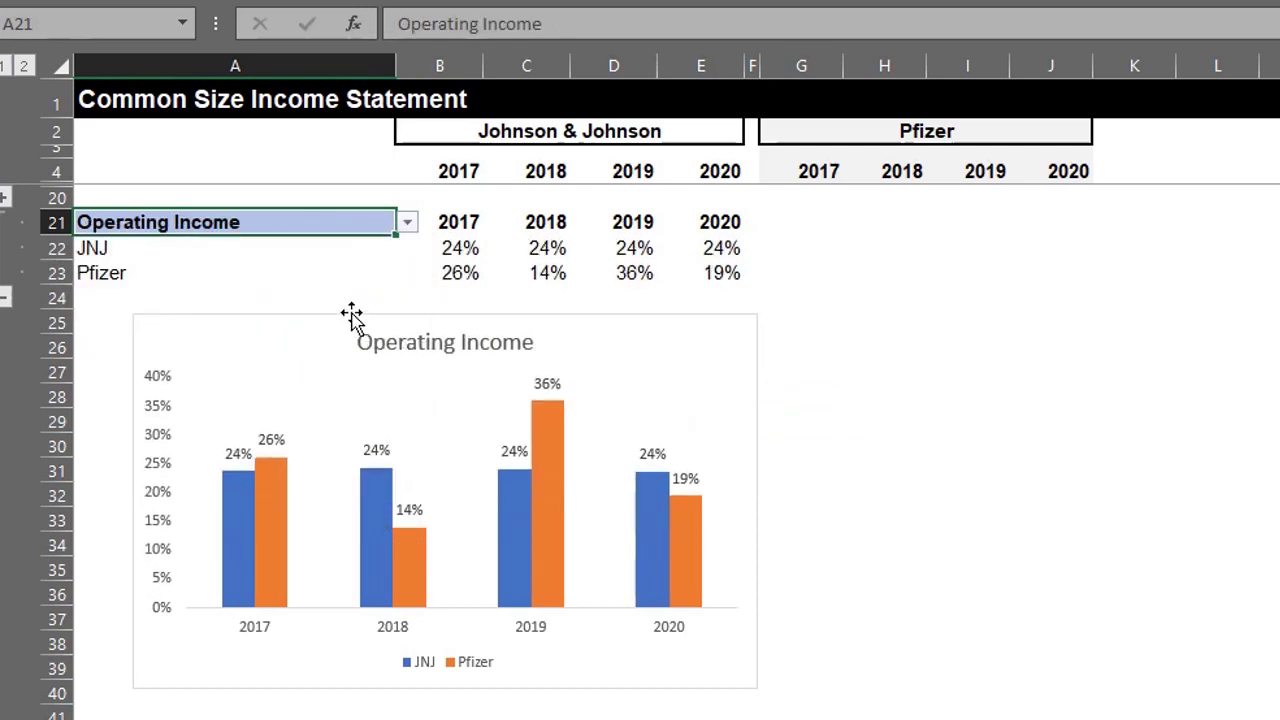